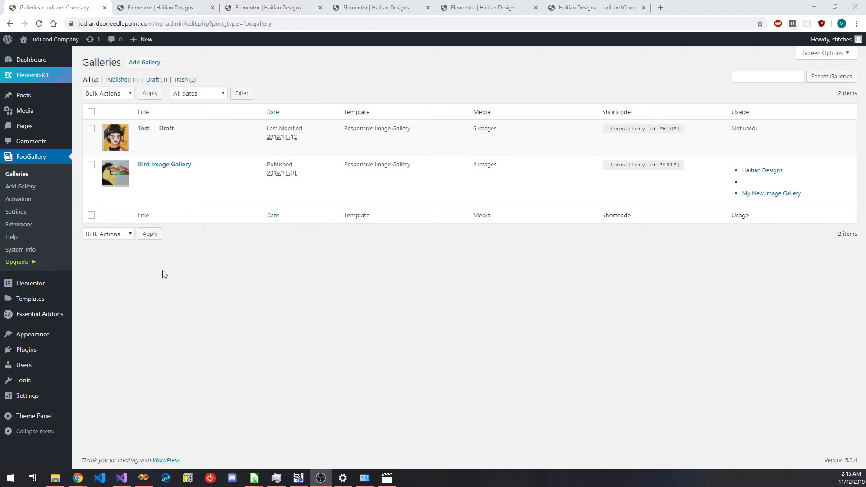
# Examine the image layout and captions of the existing gallery on the Haitian Designs page in Elementor.
pyautogui.click(178, 8)
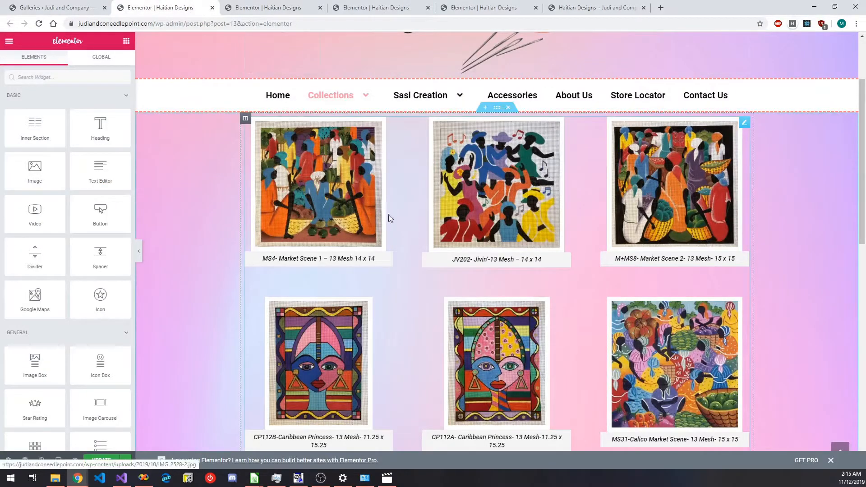
pyautogui.scroll(2, 397, 248)
pyautogui.scroll(-3, 410, 280)
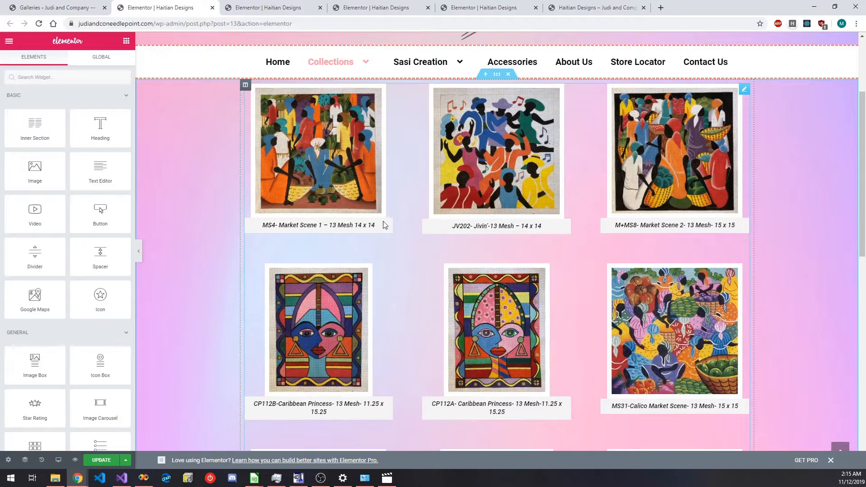
pyautogui.moveTo(261, 229); pyautogui.dragTo(333, 226)
pyautogui.scroll(-9, 415, 233)
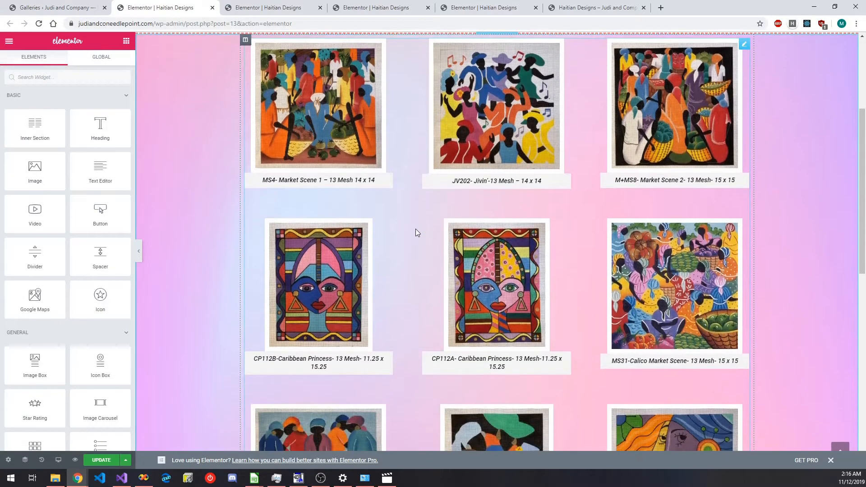
pyautogui.scroll(10, 416, 232)
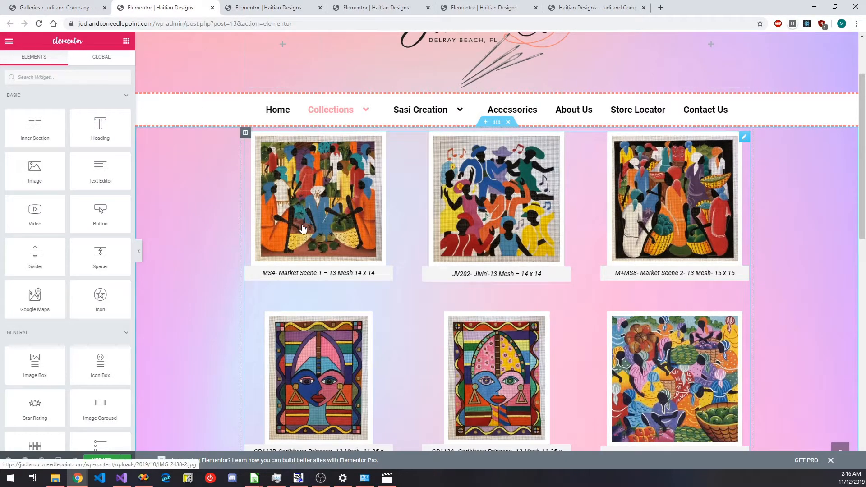
# Open the Test draft gallery in FooGallery for editing and show its gallery preview.
pyautogui.click(66, 9)
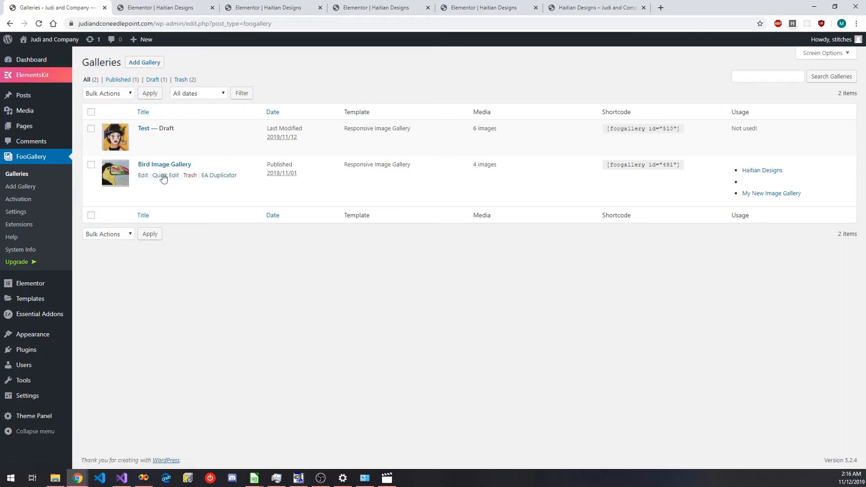
pyautogui.click(145, 129)
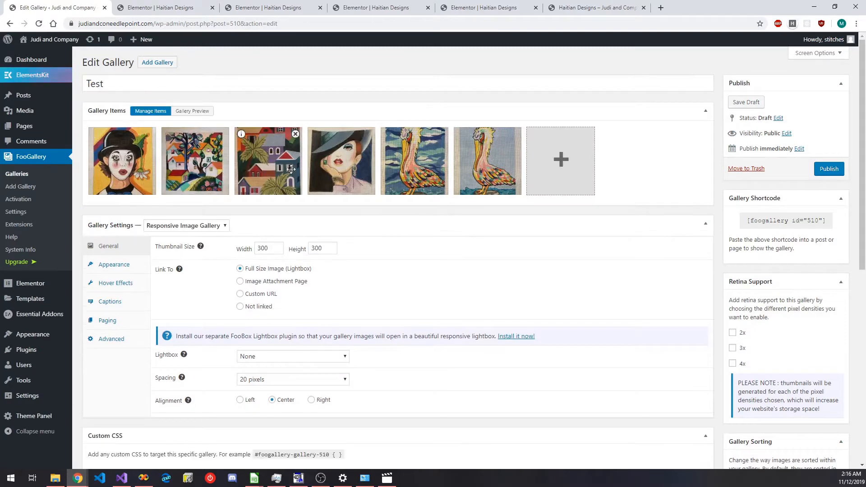
pyautogui.click(186, 111)
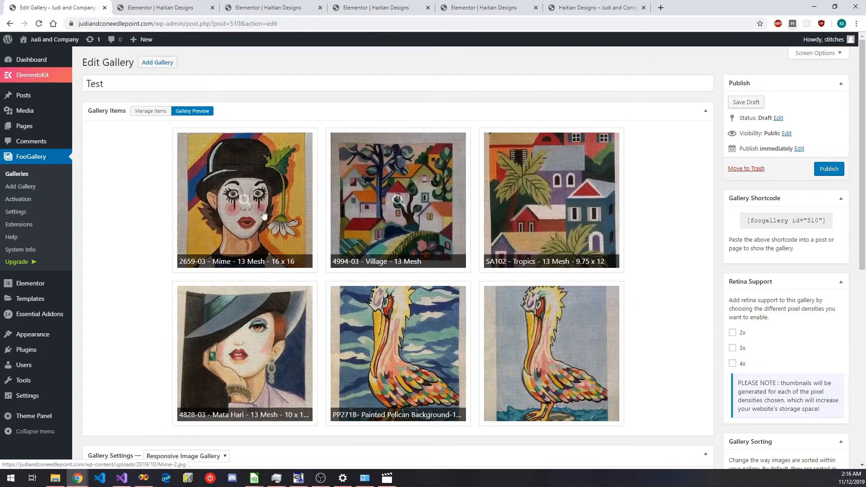
pyautogui.scroll(-3, 143, 243)
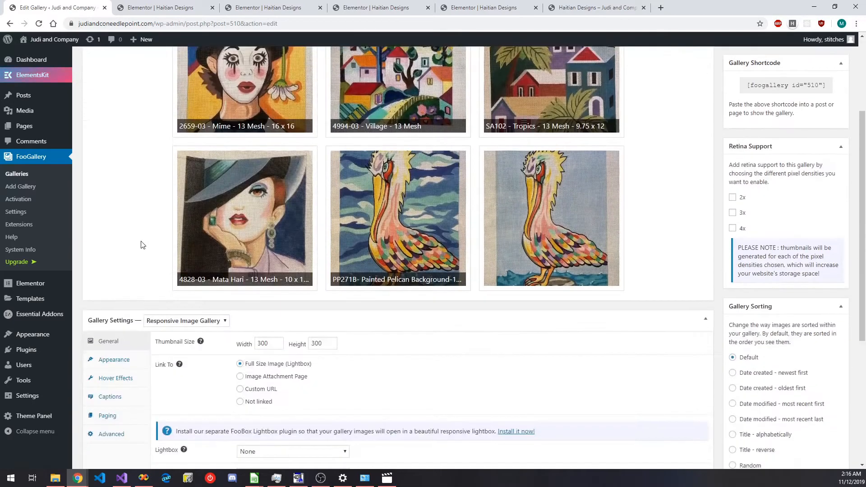
pyautogui.scroll(2, 108, 201)
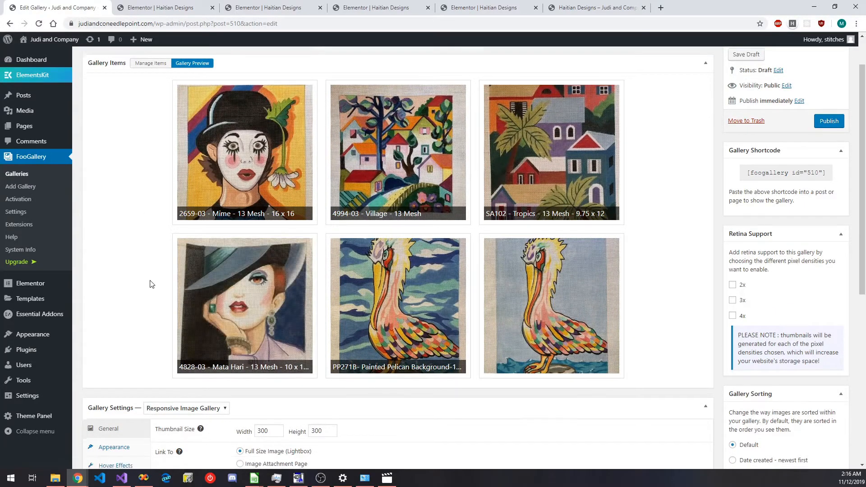
# Try the Masonry Image Gallery and Simple Portfolio templates, and return the gallery to Responsive Image Gallery.
pyautogui.scroll(-1, 149, 284)
pyautogui.click(195, 370)
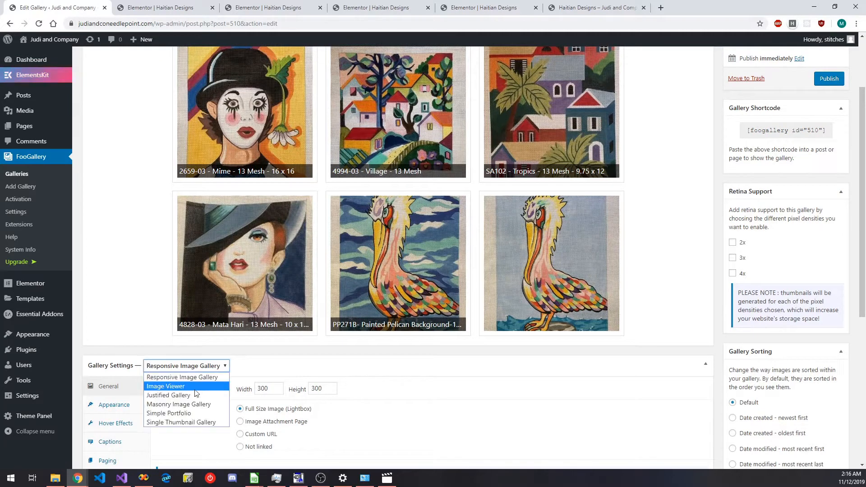
pyautogui.click(173, 407)
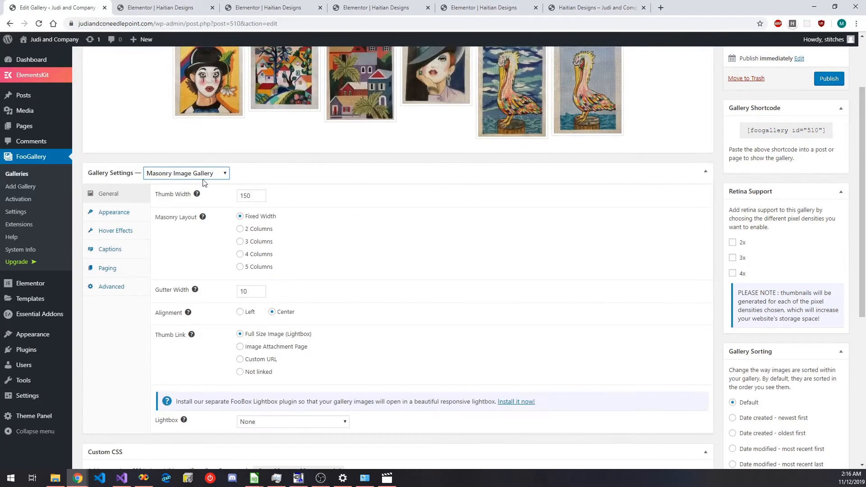
pyautogui.click(226, 174)
pyautogui.click(198, 174)
pyautogui.click(191, 221)
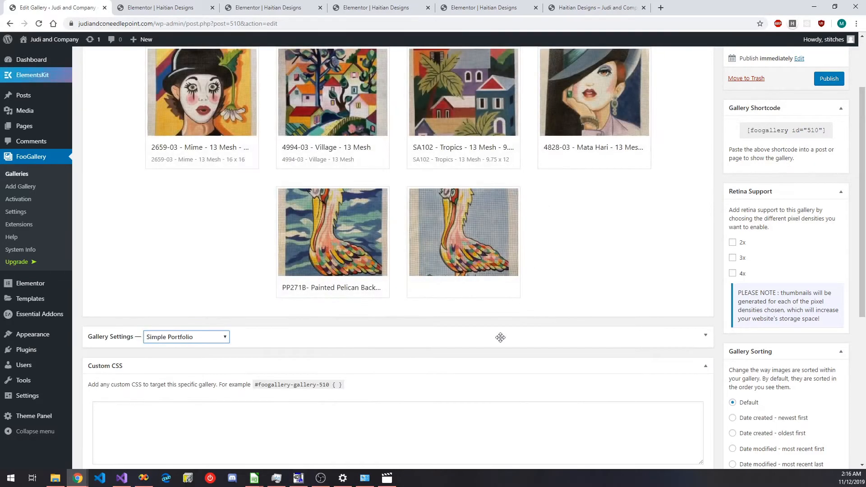
pyautogui.click(499, 337)
pyautogui.click(179, 337)
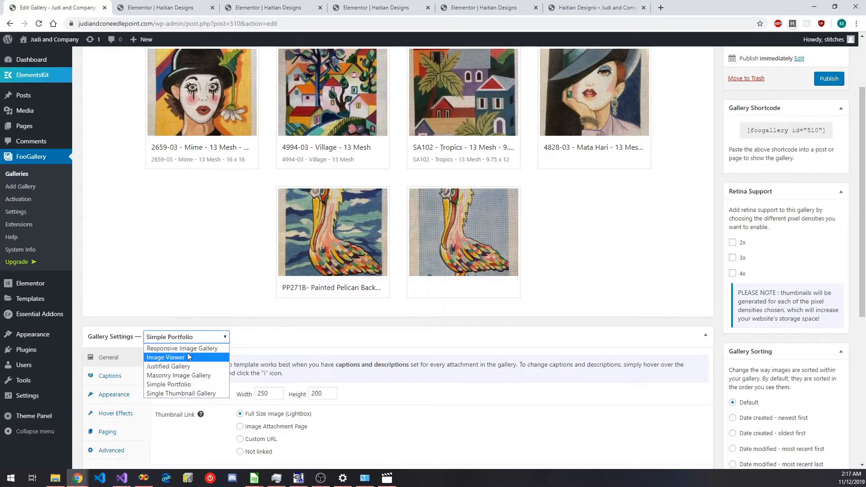
pyautogui.click(187, 347)
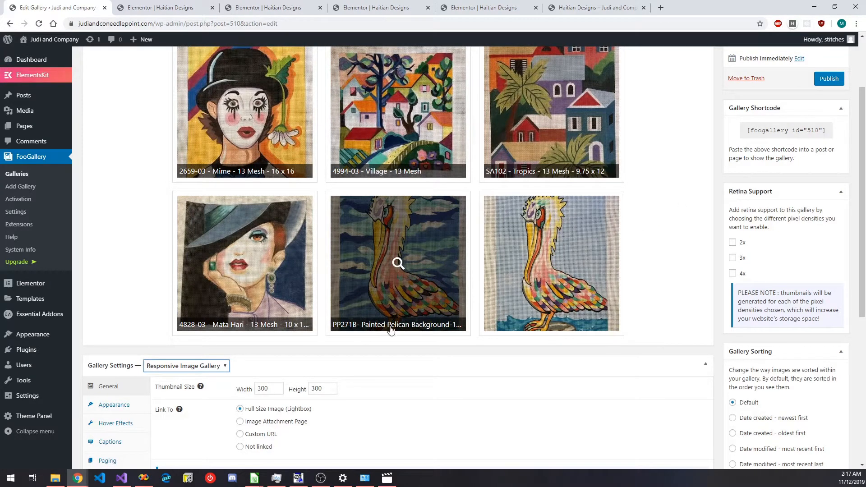
# Set the gallery's thumbnail width to 200 and check the effect in the preview.
pyautogui.scroll(-1, 631, 229)
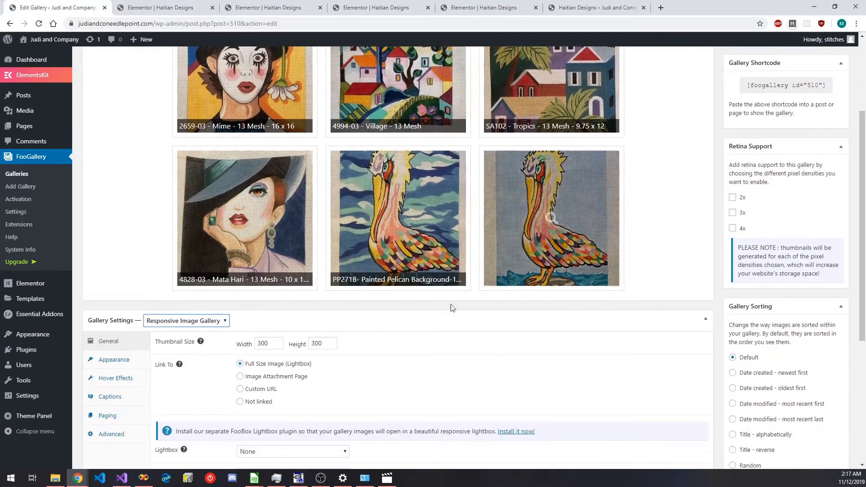
pyautogui.scroll(-1, 367, 315)
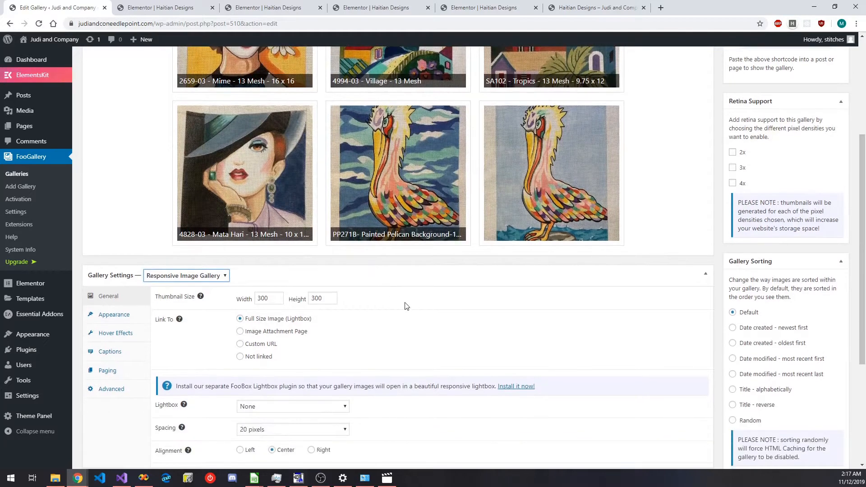
pyautogui.doubleClick(268, 301)
pyautogui.write('200')
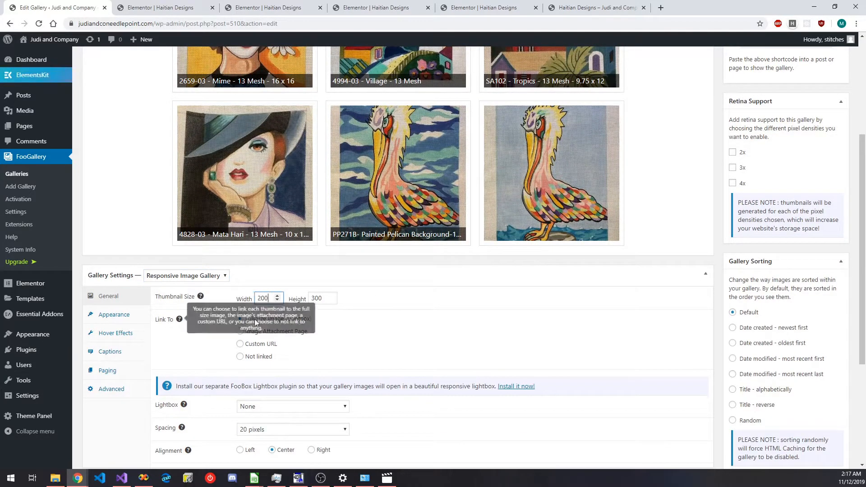
pyautogui.click(367, 276)
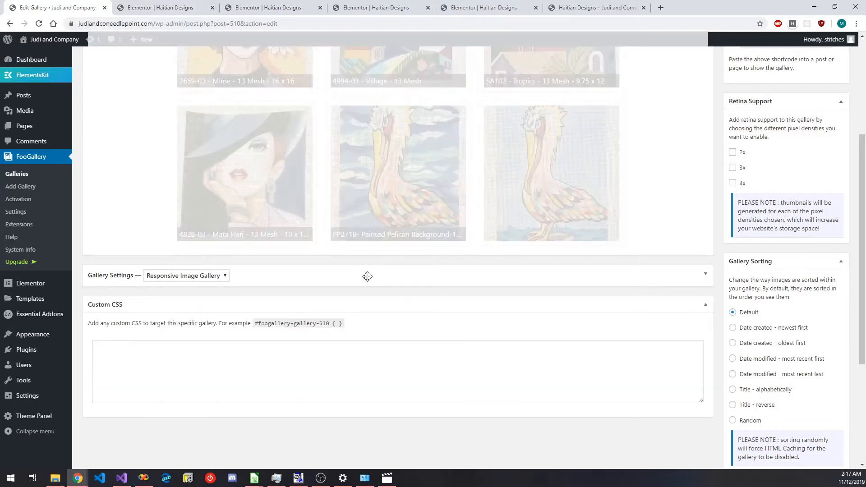
pyautogui.scroll(1, 231, 125)
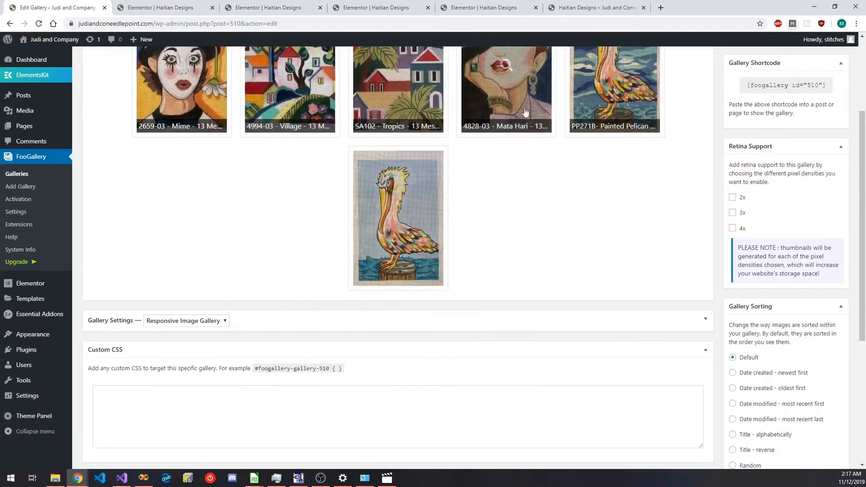
pyautogui.scroll(2, 502, 135)
pyautogui.scroll(-3, 296, 269)
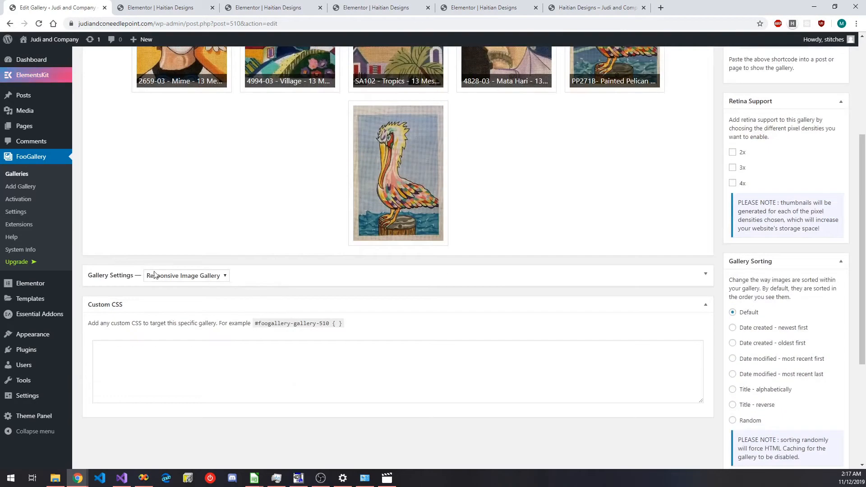
# Set the gallery's thumbnail width back to 300 and refresh the preview.
pyautogui.click(306, 276)
pyautogui.doubleClick(261, 298)
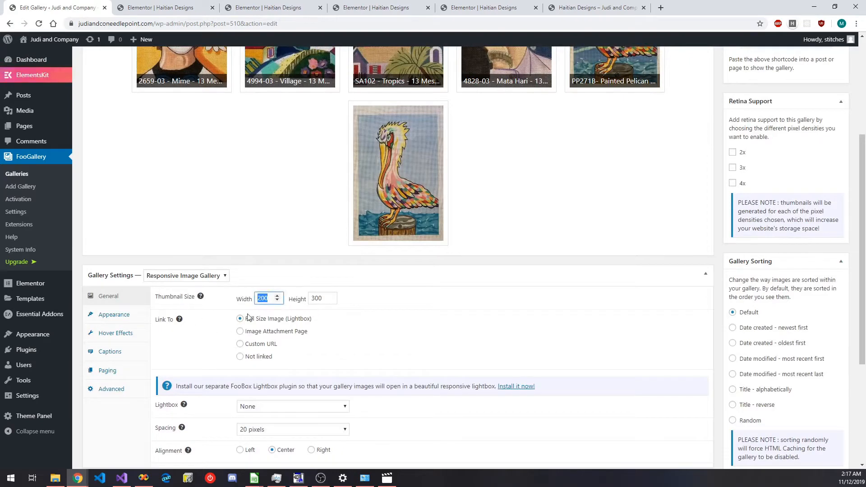
pyautogui.click(392, 276)
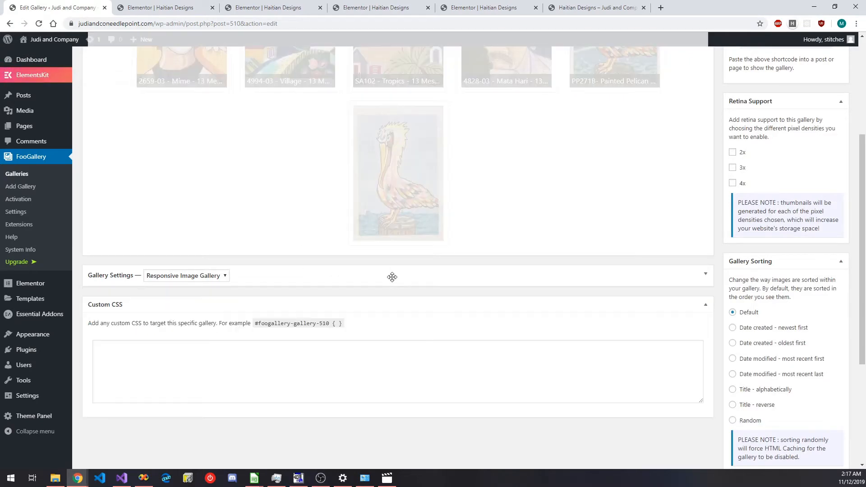
pyautogui.click(404, 278)
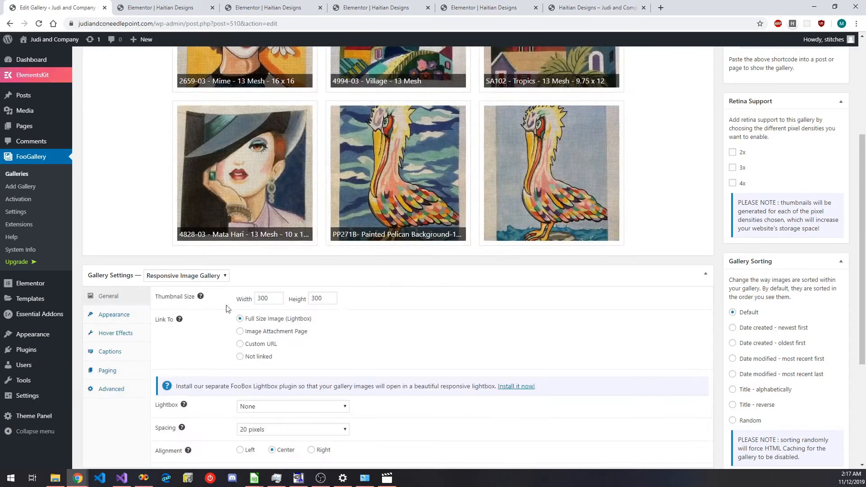
# View the thumbnail spacing options, try Right and Left alignment, and return the alignment to Center.
pyautogui.scroll(-1, 227, 309)
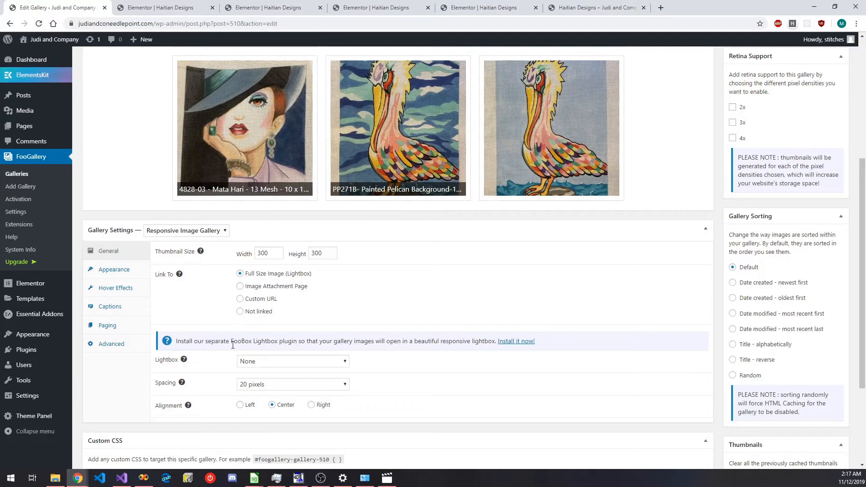
pyautogui.click(341, 388)
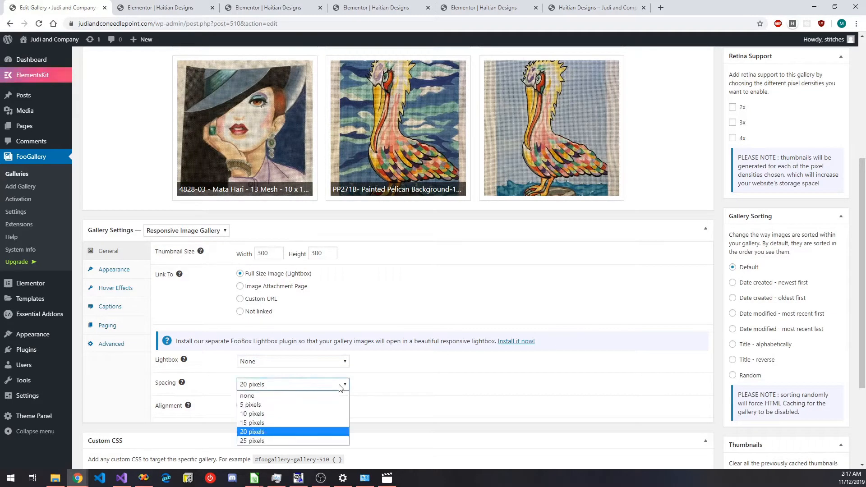
pyautogui.click(411, 383)
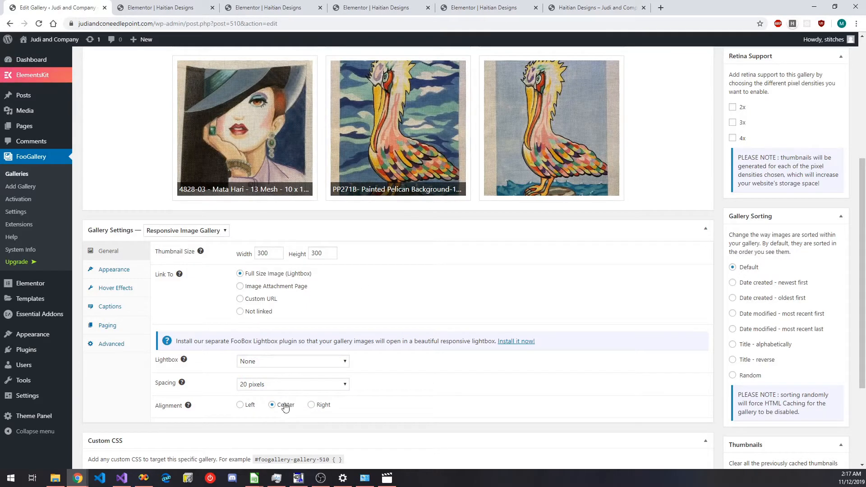
pyautogui.click(310, 407)
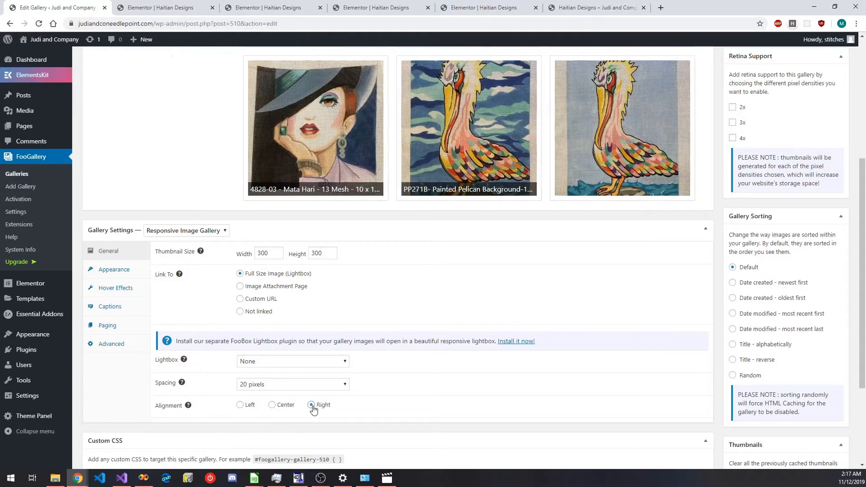
pyautogui.click(240, 405)
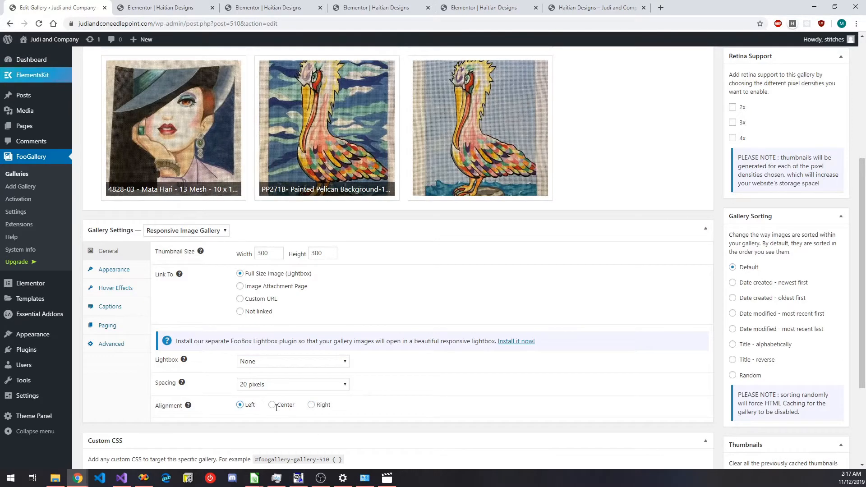
pyautogui.click(271, 405)
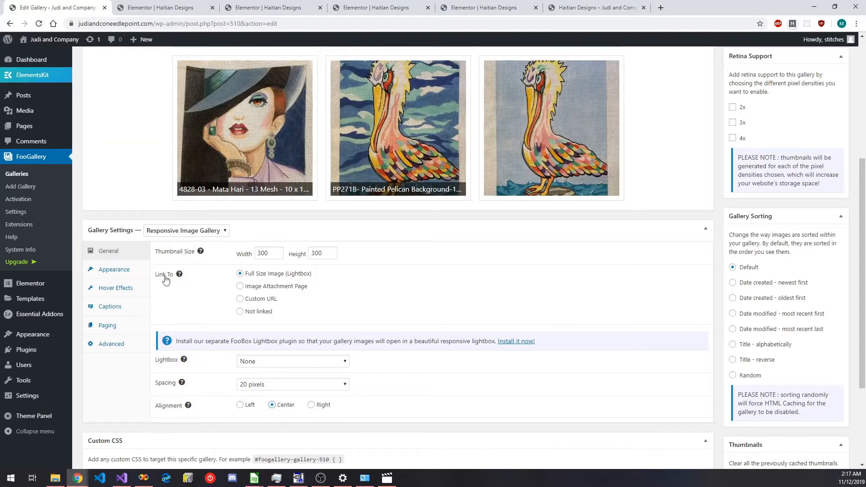
# Try the Dark theme and Thin border size in the appearance settings, and return to Light and Medium.
pyautogui.click(115, 273)
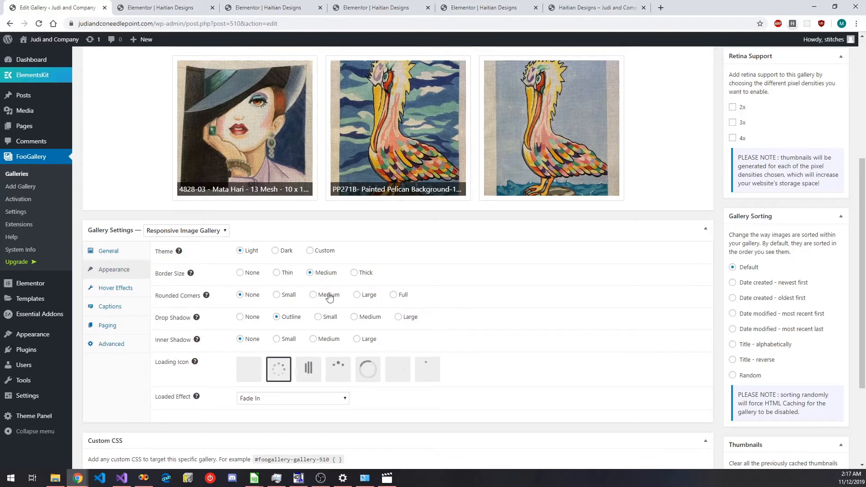
pyautogui.click(276, 251)
pyautogui.click(242, 251)
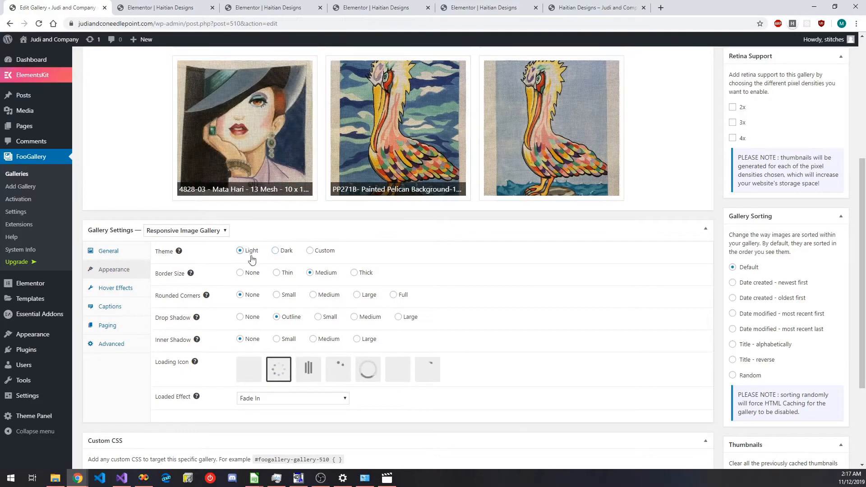
pyautogui.click(276, 273)
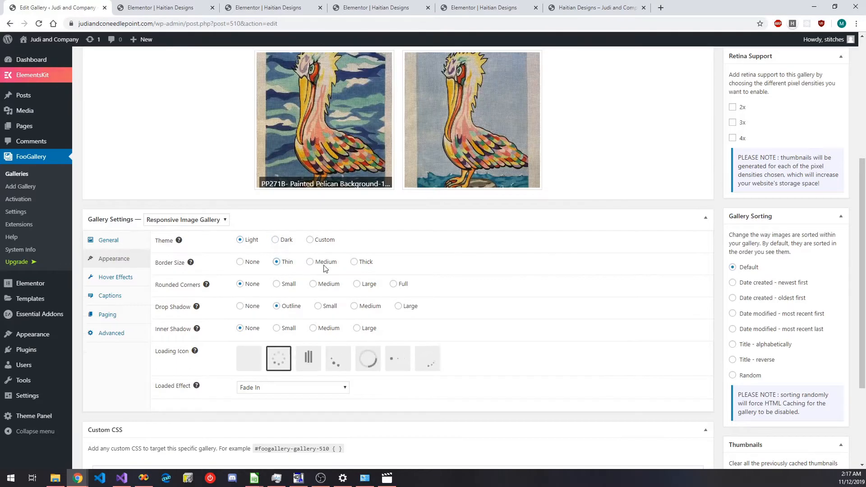
pyautogui.click(310, 262)
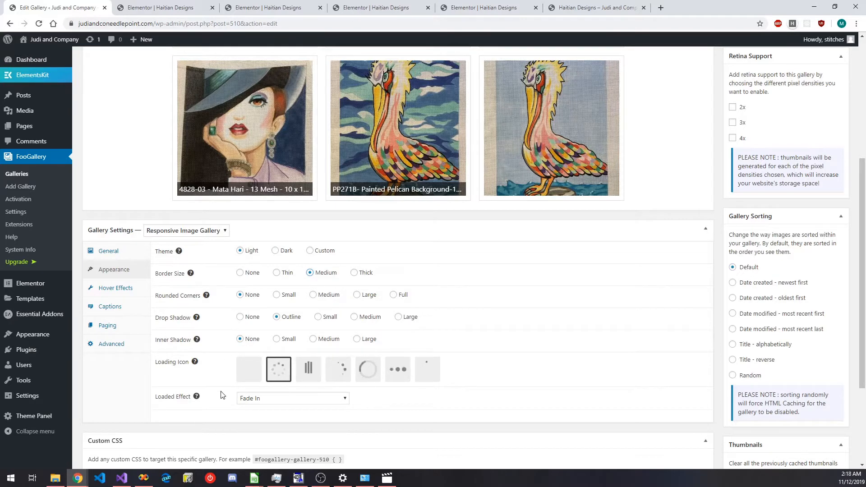
# Examine the gallery's hover effect settings and open its caption settings.
pyautogui.click(107, 288)
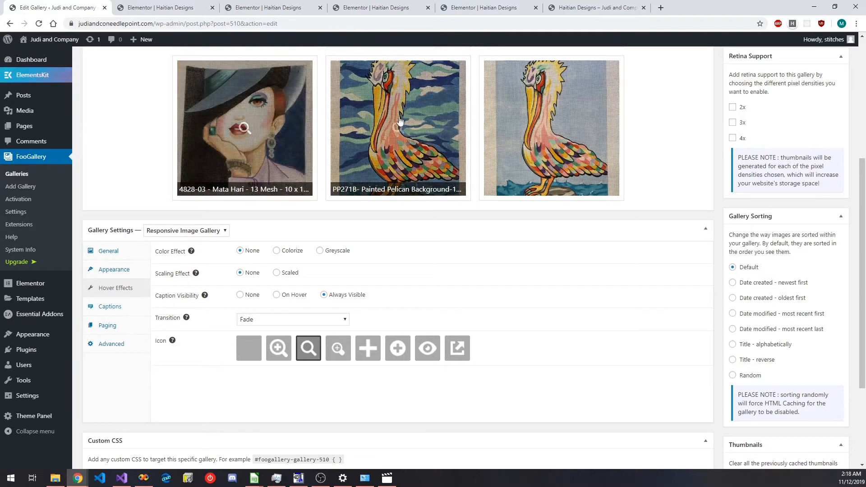
pyautogui.click(110, 312)
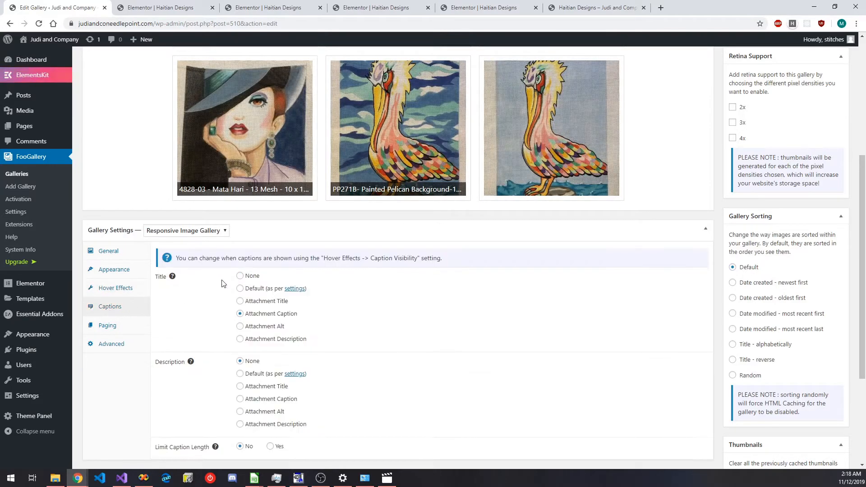
# Try Attachment Title as the source for the gallery's caption titles, and return it to Attachment Caption.
pyautogui.scroll(2, 404, 214)
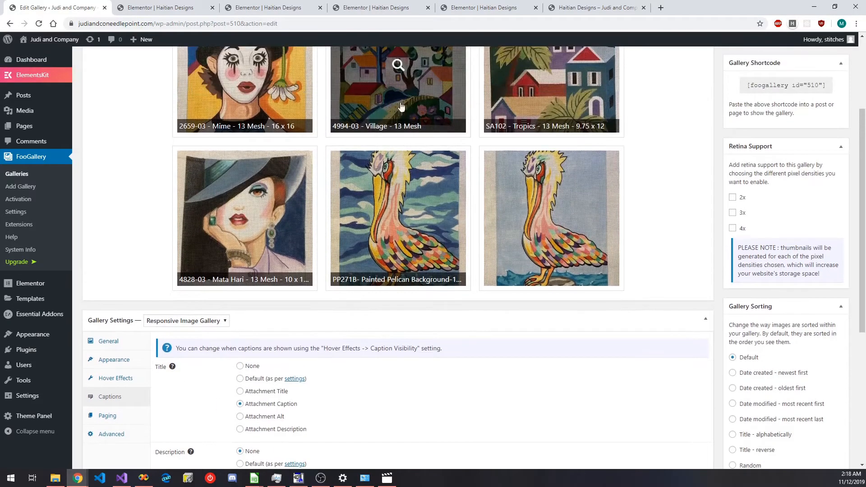
pyautogui.click(242, 392)
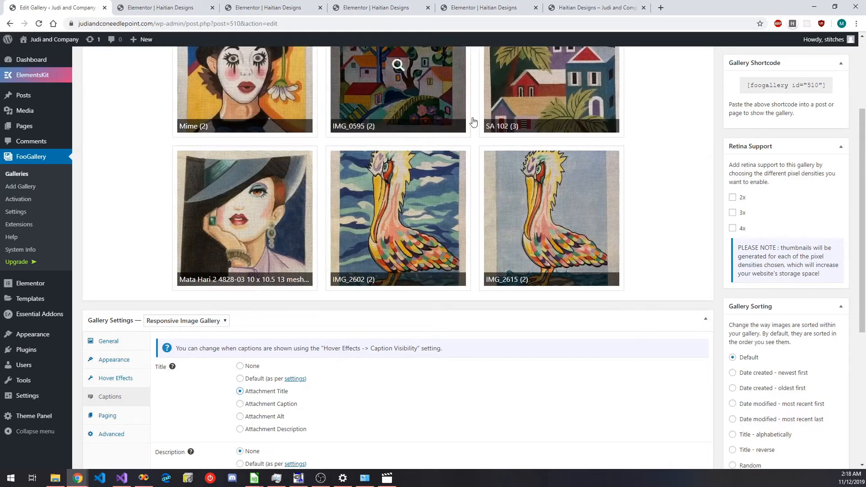
pyautogui.click(241, 405)
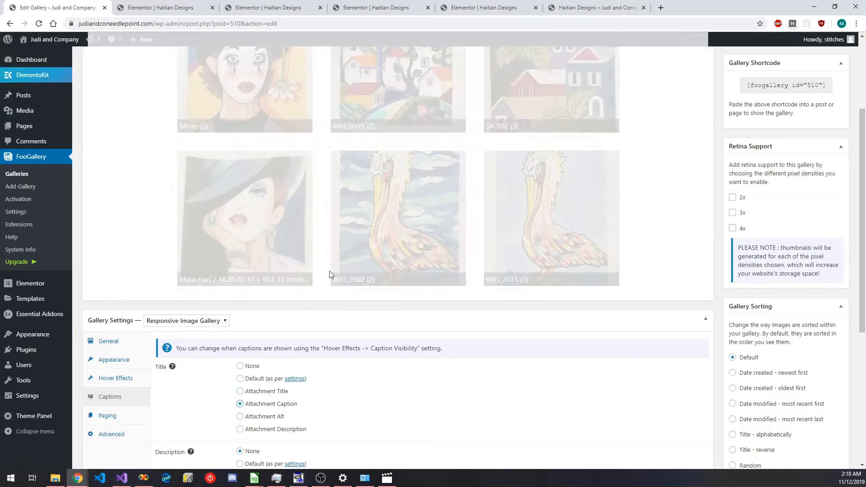
# Examine the gallery's paging and advanced settings, and return to its general settings.
pyautogui.click(107, 416)
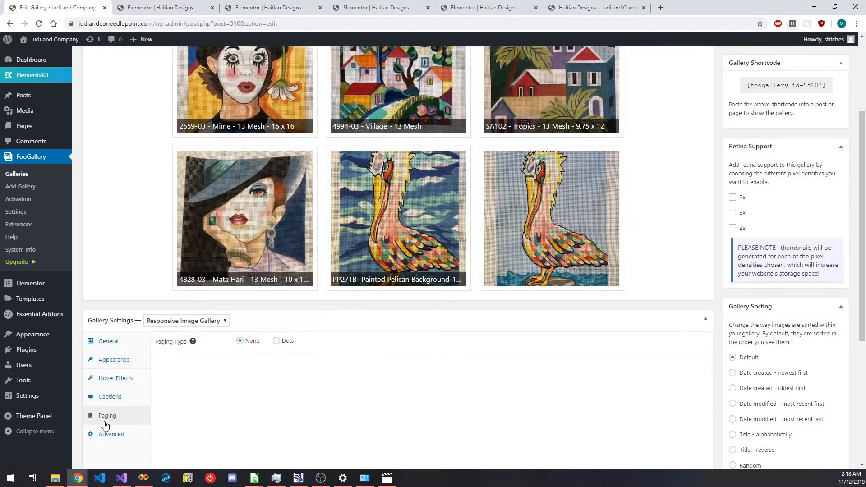
pyautogui.click(107, 434)
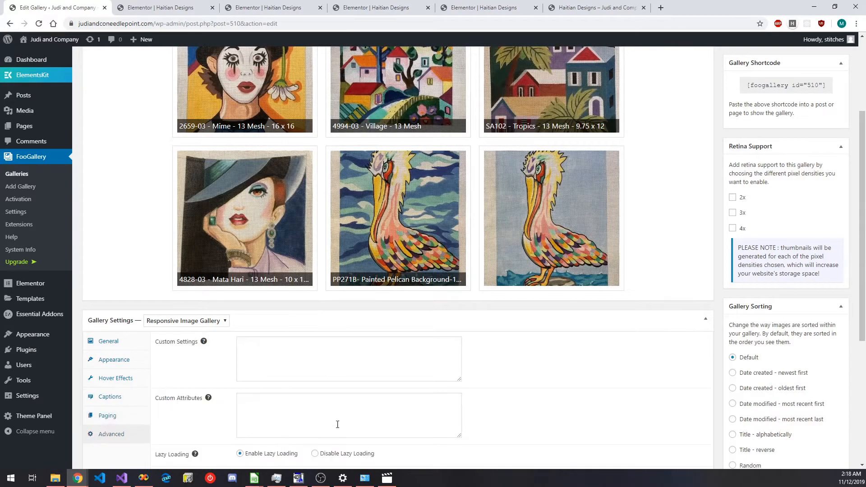
pyautogui.scroll(-1, 316, 338)
pyautogui.click(290, 305)
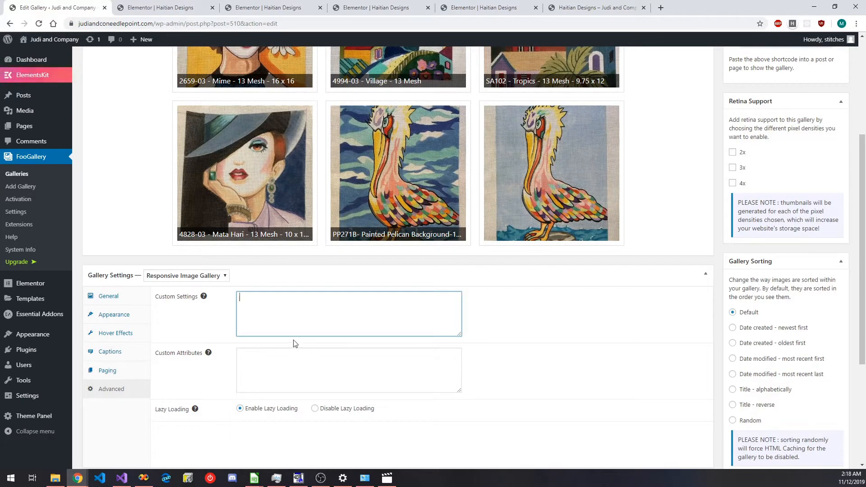
pyautogui.click(108, 296)
pyautogui.scroll(4, 356, 325)
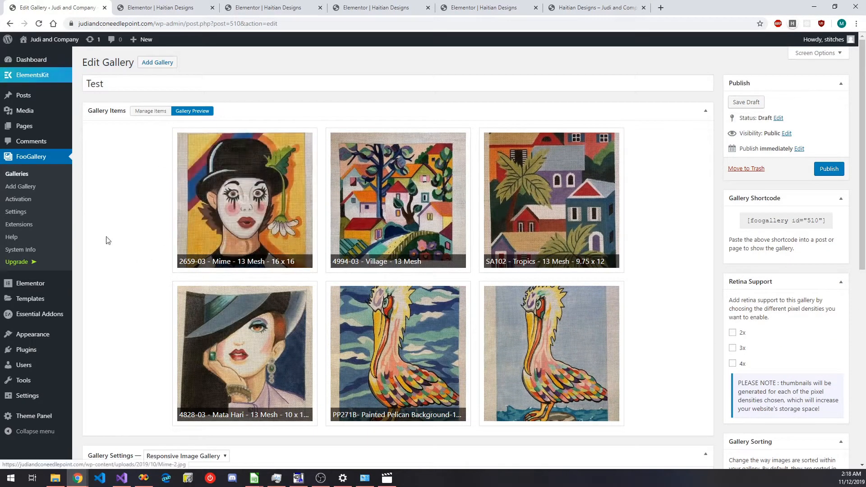
# Create a new gallery titled "Toucan Gallery" and add the two toucan images from the media library to it.
pyautogui.click(164, 65)
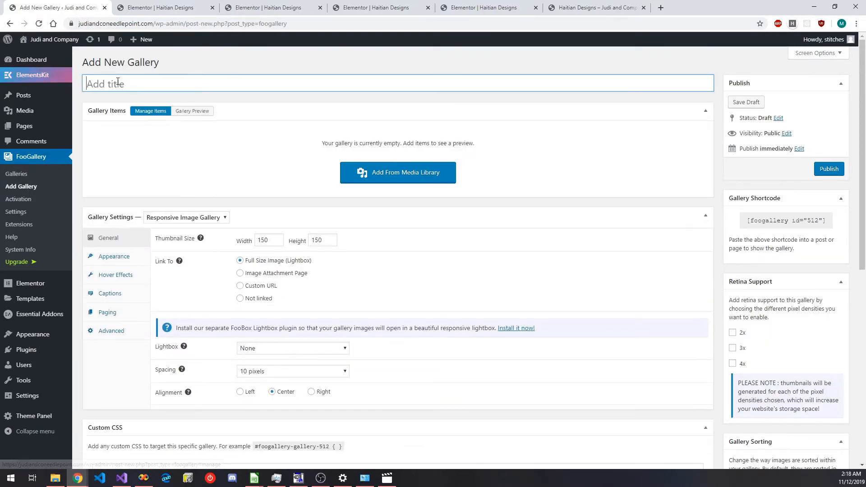
pyautogui.write('Toucan Gallery')
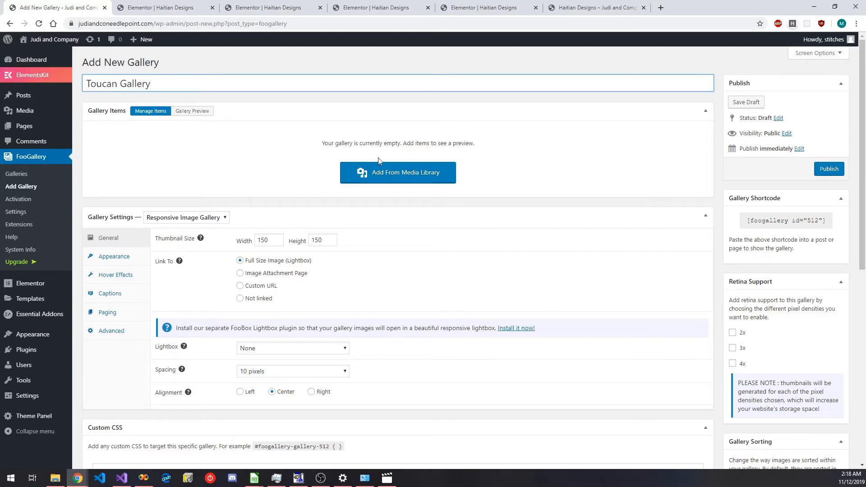
pyautogui.click(391, 176)
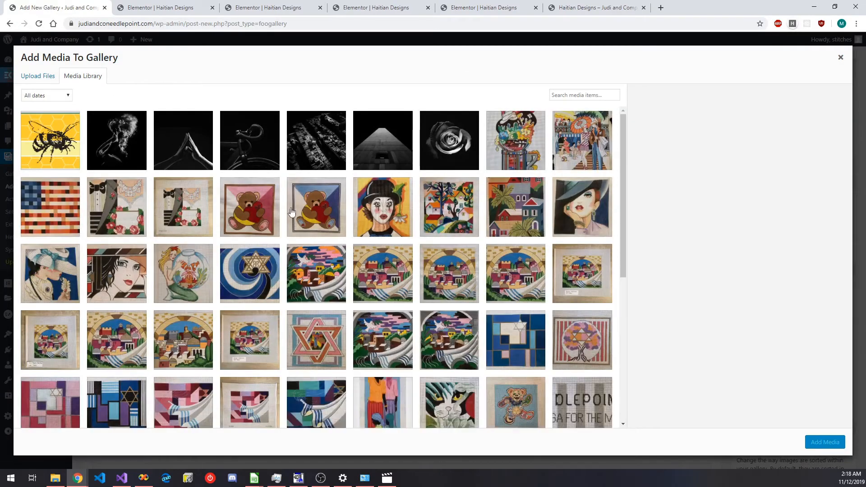
pyautogui.scroll(-6, 408, 251)
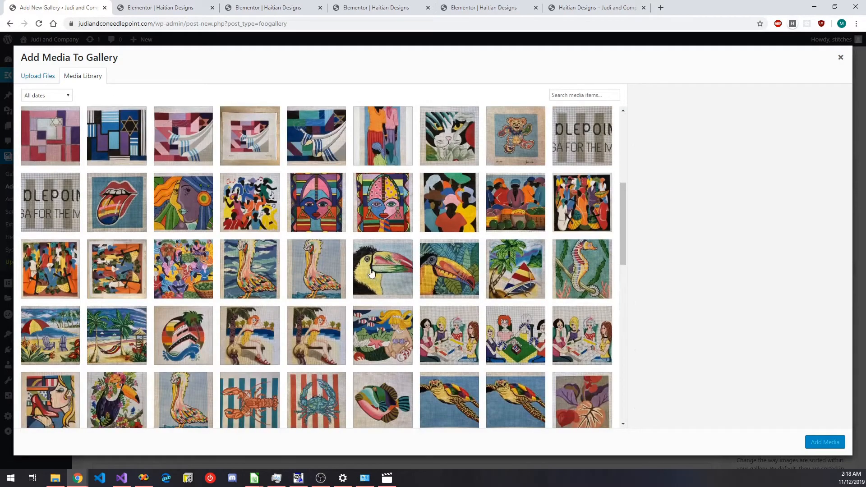
pyautogui.click(372, 274)
pyautogui.click(435, 273)
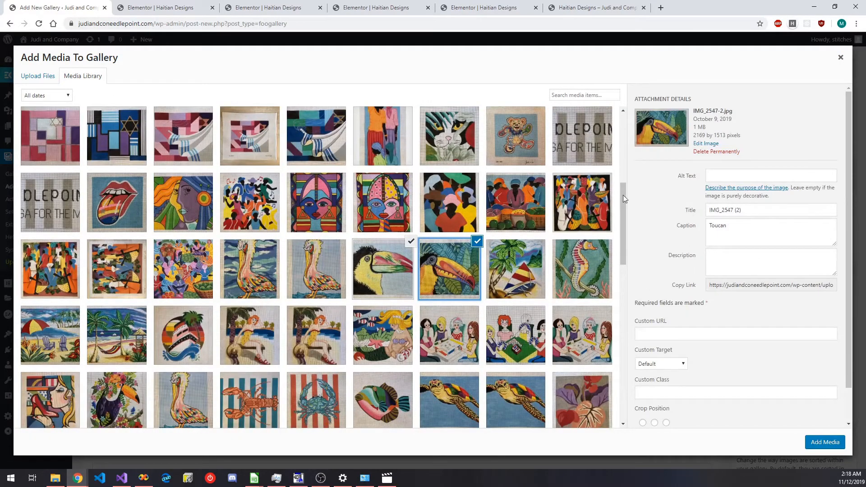
pyautogui.click(383, 272)
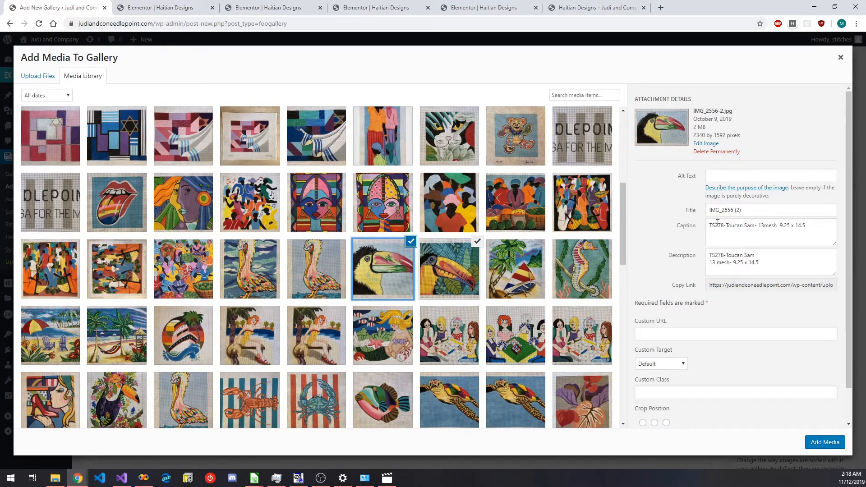
pyautogui.click(451, 268)
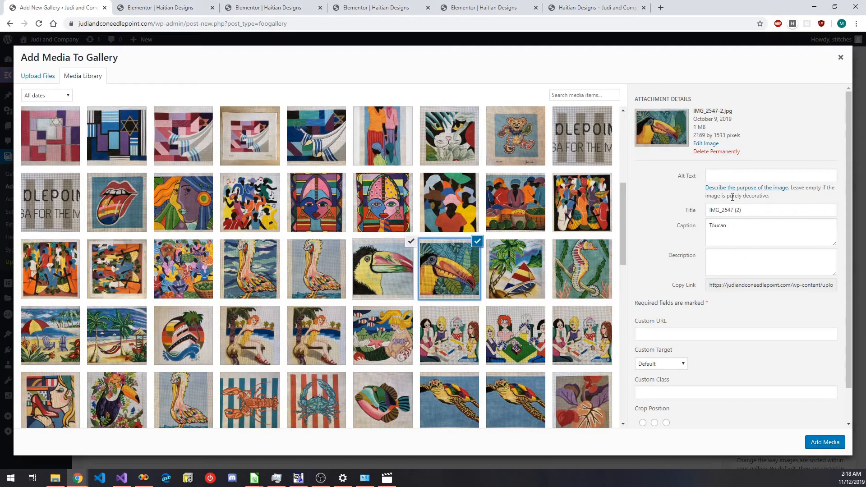
pyautogui.click(825, 442)
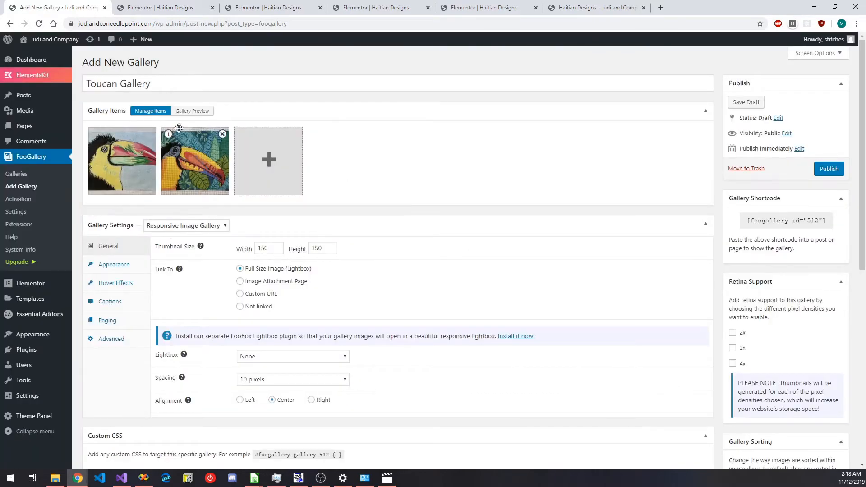
# Preview the toucan gallery and set its thumbnail size to 300 by 300.
pyautogui.click(194, 110)
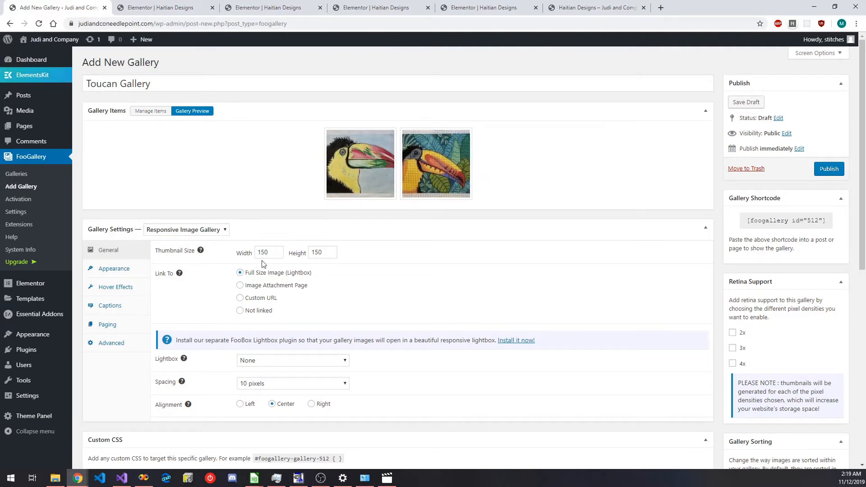
pyautogui.moveTo(270, 255); pyautogui.dragTo(256, 253)
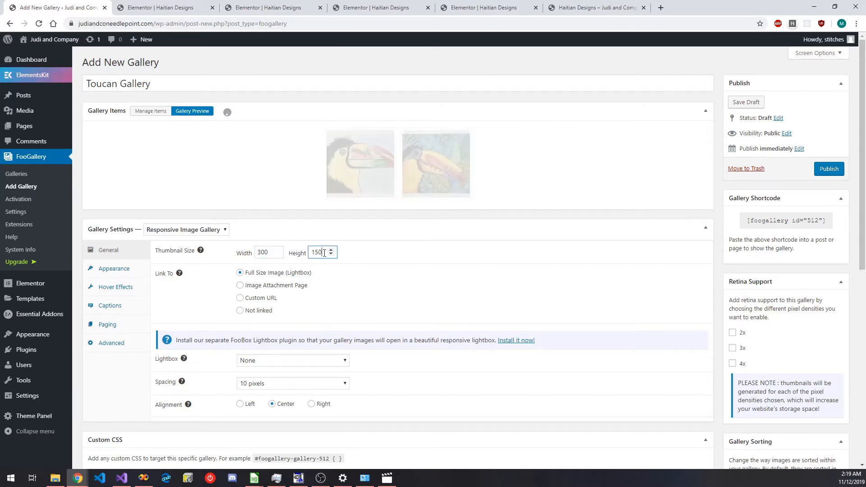
pyautogui.moveTo(321, 253); pyautogui.dragTo(312, 253)
pyautogui.write('300')
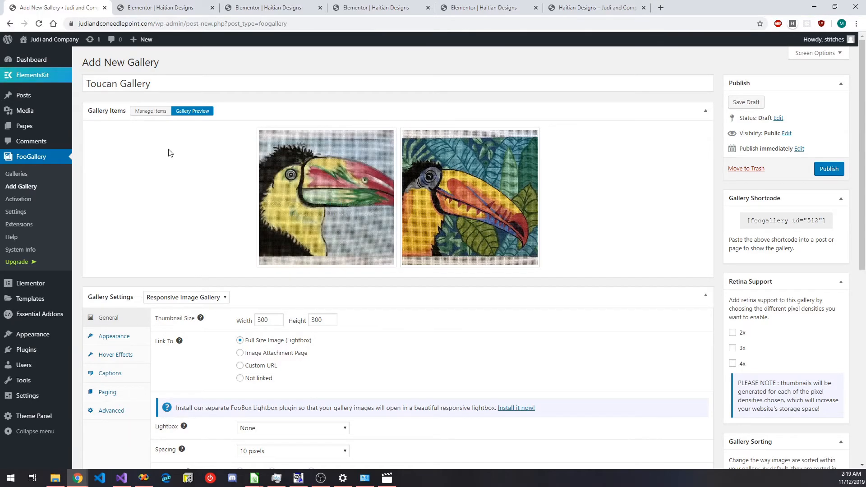
# Leave the toucan gallery without saving, view the Bird Image Gallery, and return to the galleries list.
pyautogui.click(35, 152)
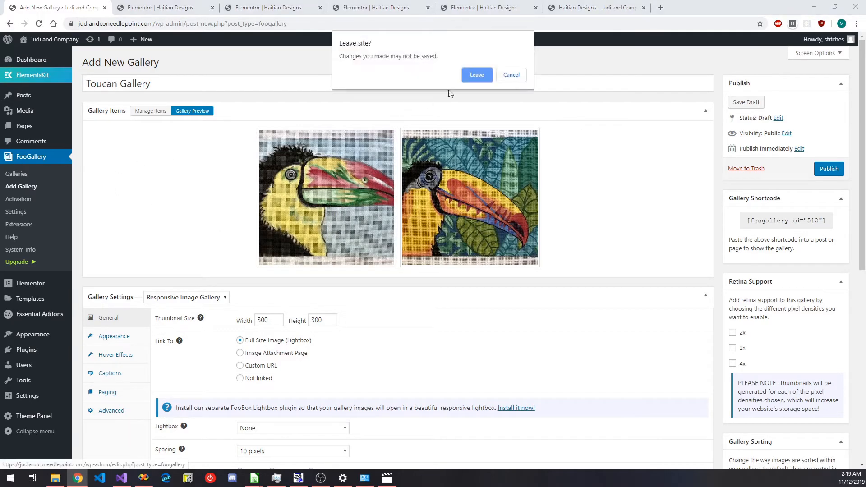
pyautogui.click(478, 76)
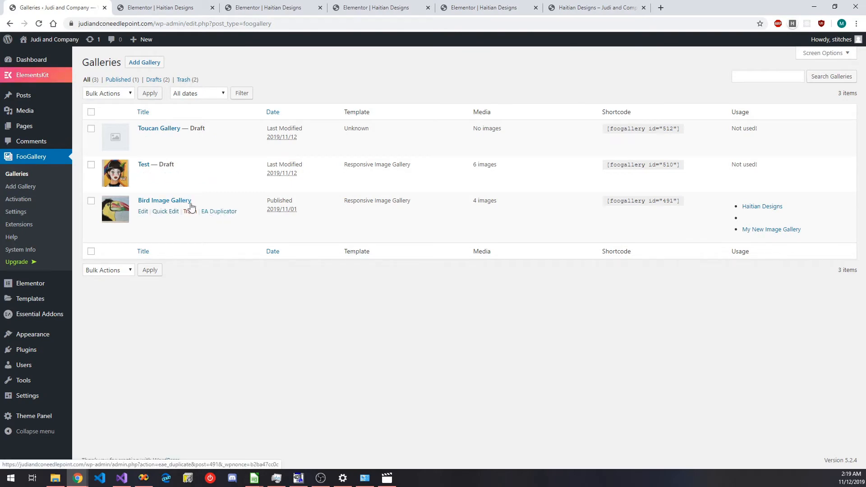
pyautogui.click(174, 201)
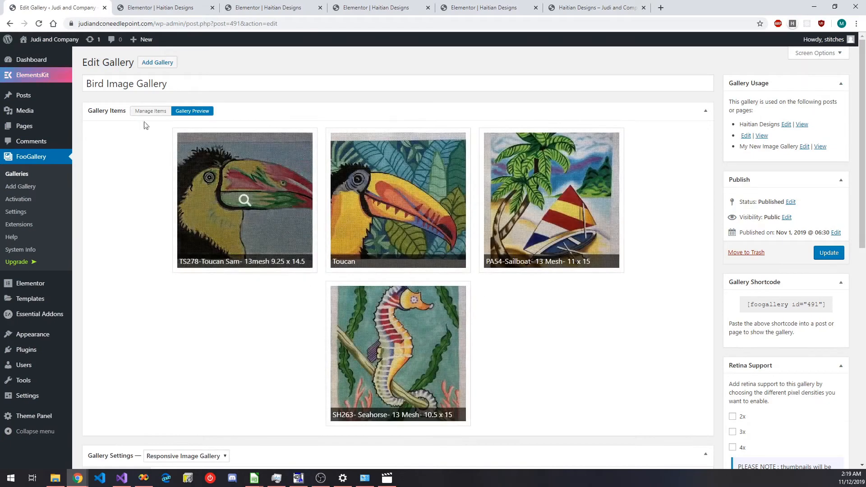
pyautogui.click(10, 23)
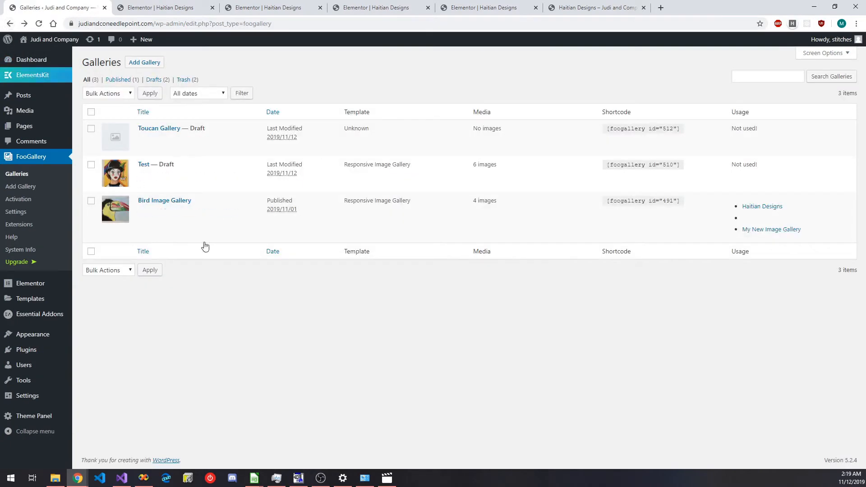
# Duplicate the published Bird Image Gallery and open the draft copy for editing.
pyautogui.moveTo(148, 208)
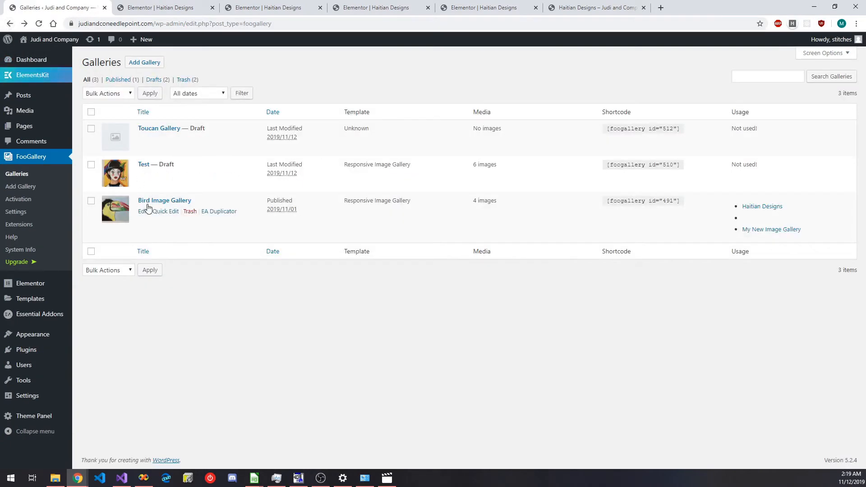
pyautogui.click(214, 216)
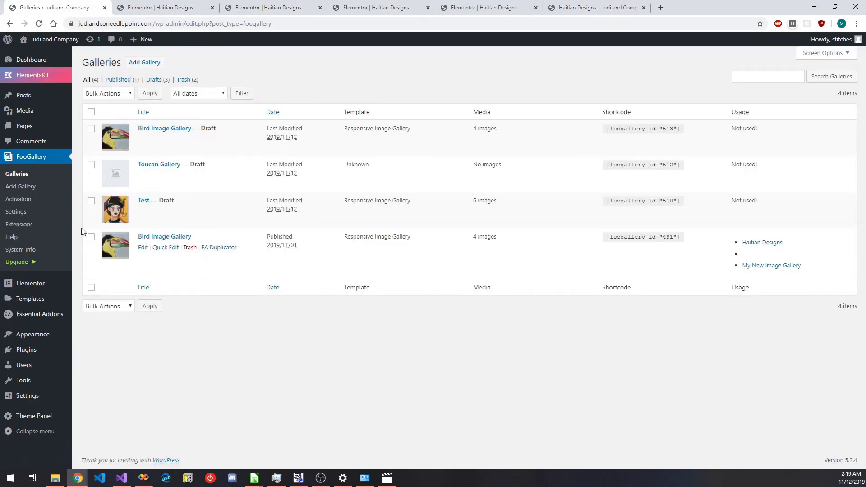
pyautogui.moveTo(148, 141)
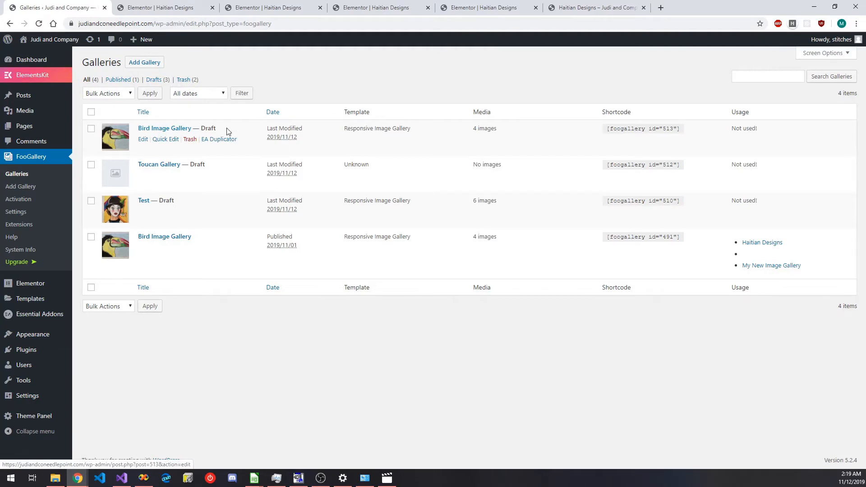
pyautogui.click(142, 139)
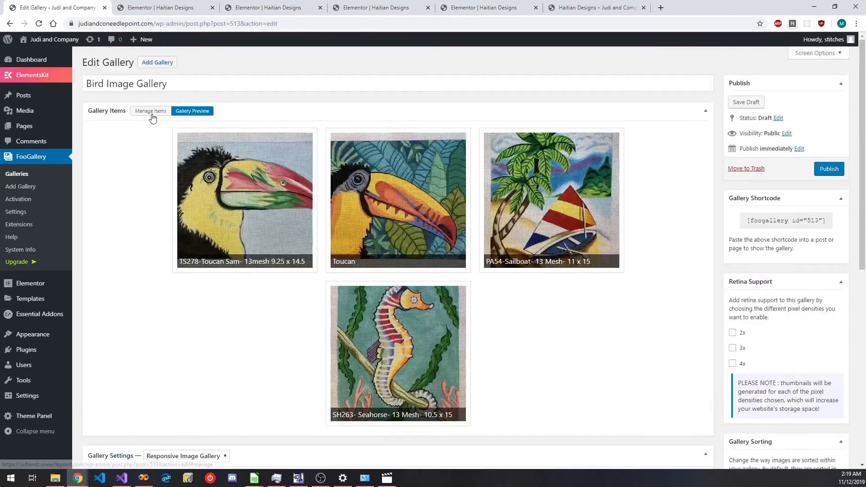
# Remove all four images from the duplicated gallery.
pyautogui.click(151, 111)
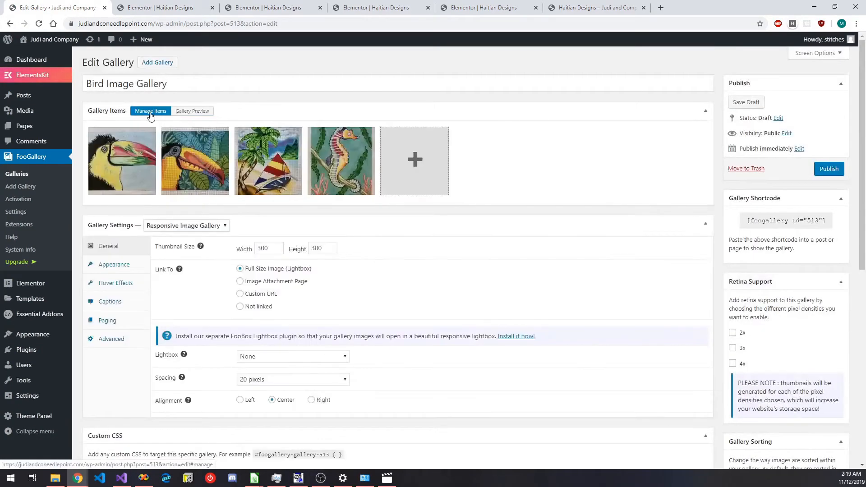
pyautogui.click(149, 135)
pyautogui.click(149, 134)
pyautogui.click(149, 134)
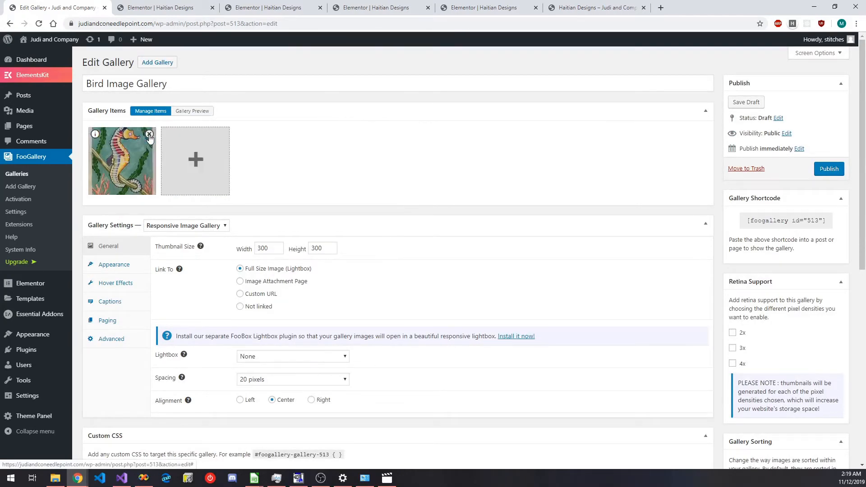
pyautogui.click(149, 135)
# Rename the duplicated gallery "Beach Gallery".
pyautogui.moveTo(168, 84); pyautogui.dragTo(49, 81)
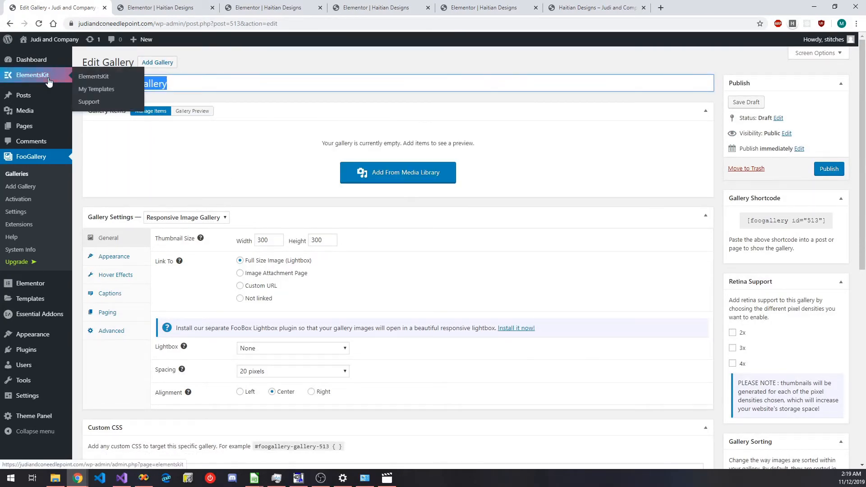
pyautogui.press('BackSpace')
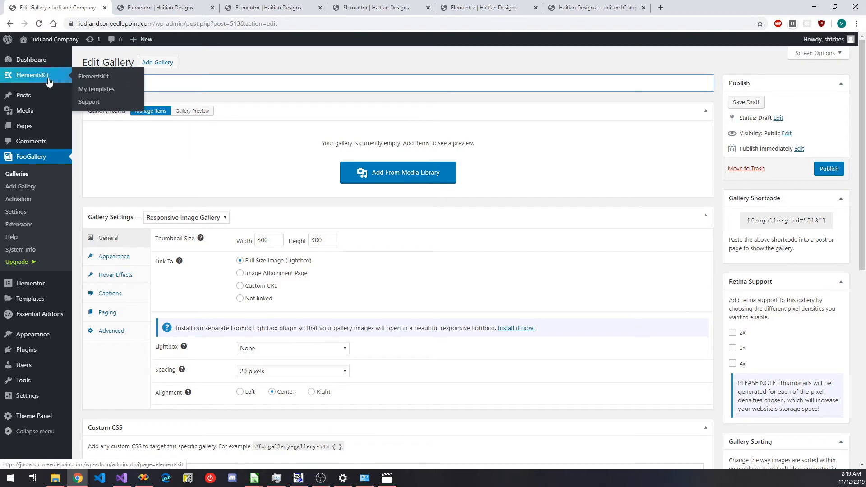
pyautogui.write('Beah')
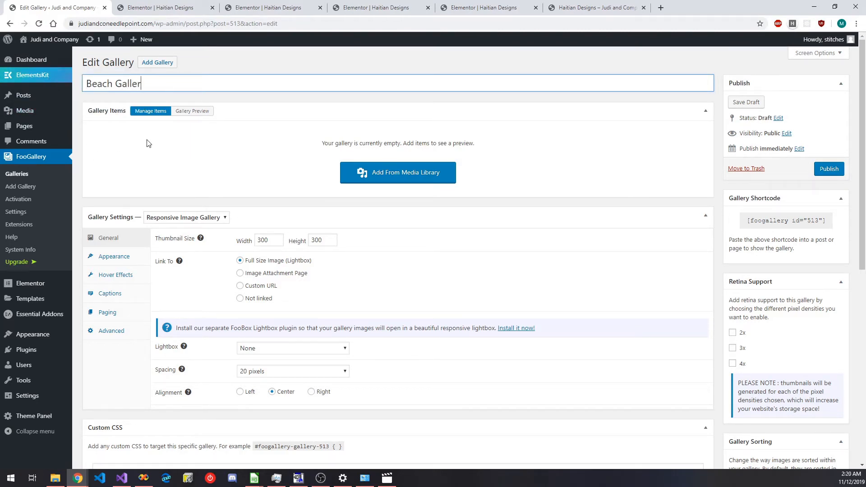
# From the media library, select the hammock, umbrella and chairs, cruise ship and both woman-on-a-bench beach images for the gallery.
pyautogui.click(365, 179)
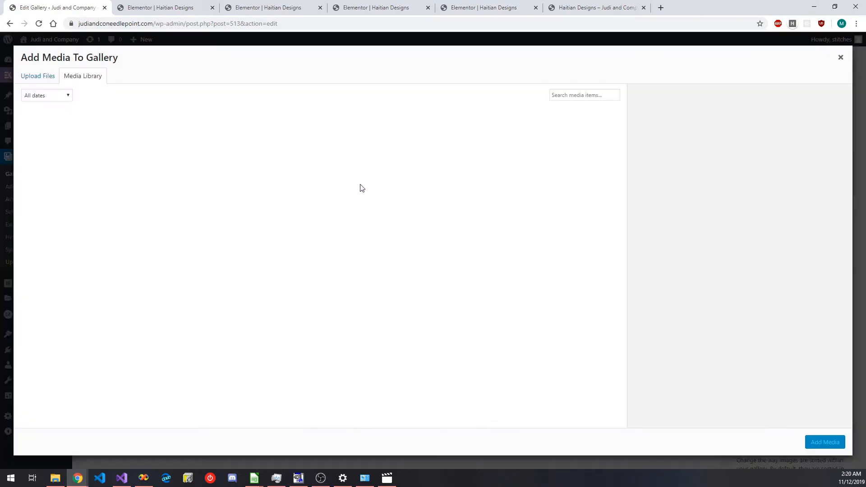
pyautogui.scroll(-5, 360, 268)
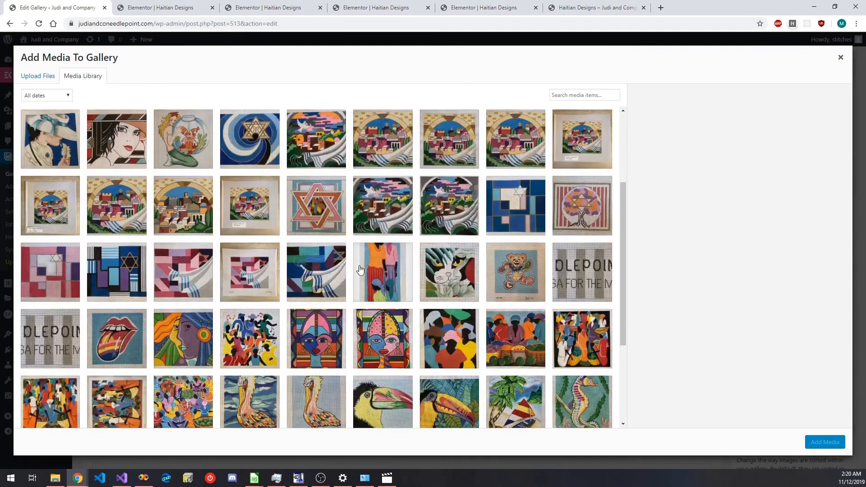
pyautogui.scroll(-3, 361, 268)
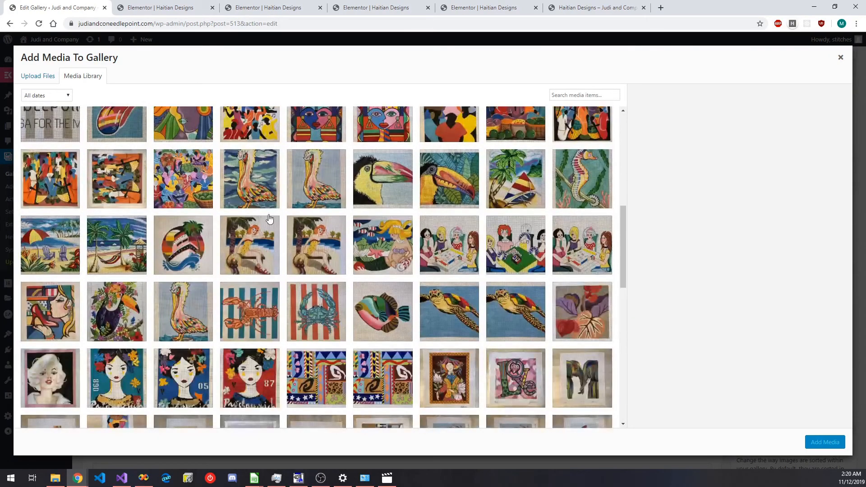
pyautogui.click(317, 245)
pyautogui.click(242, 239)
pyautogui.click(122, 244)
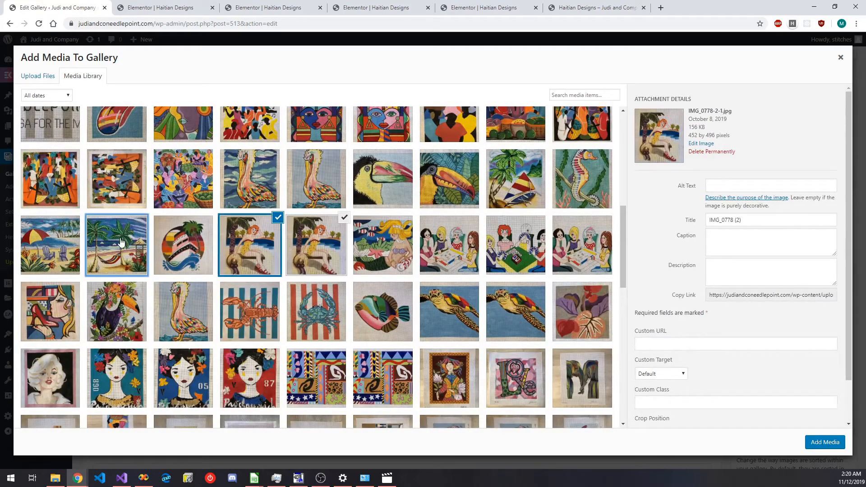
pyautogui.click(50, 246)
pyautogui.click(199, 254)
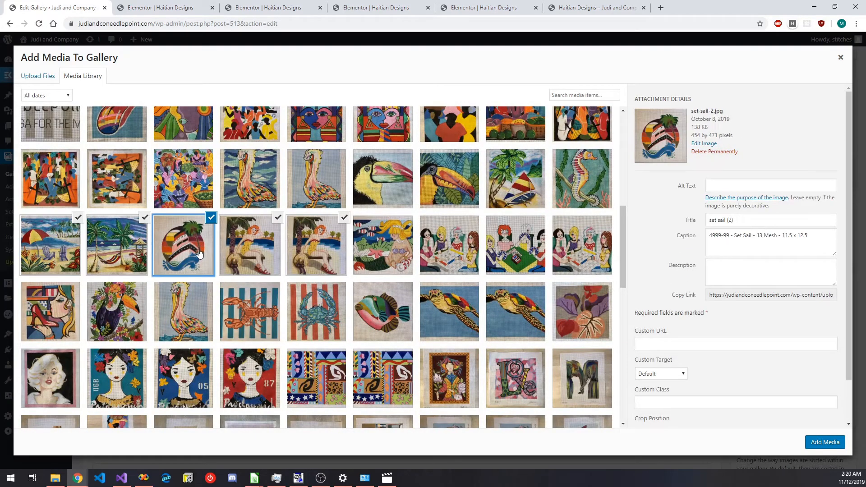
# Review the selected images' captions, caption IMG_0778-2-1.jpg "Girl on a beach", and add all five images to the gallery.
pyautogui.click(50, 254)
pyautogui.click(97, 255)
pyautogui.click(199, 259)
pyautogui.click(254, 253)
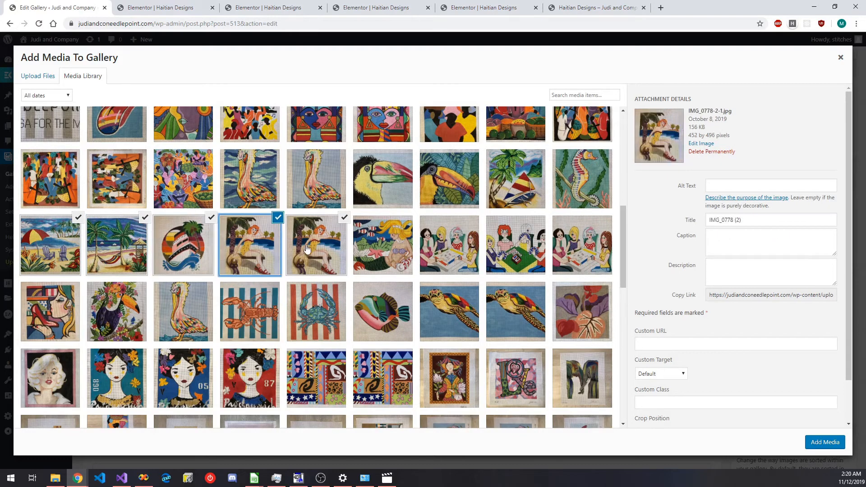
pyautogui.click(306, 250)
pyautogui.click(248, 254)
pyautogui.click(737, 243)
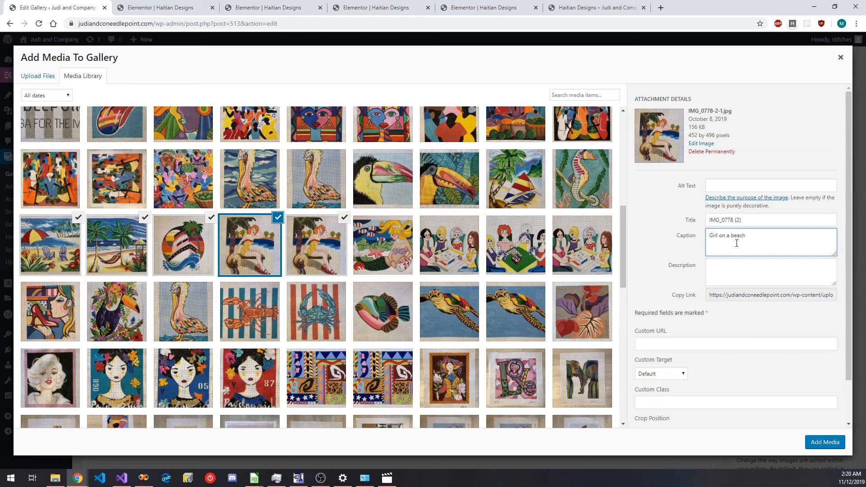
pyautogui.click(824, 443)
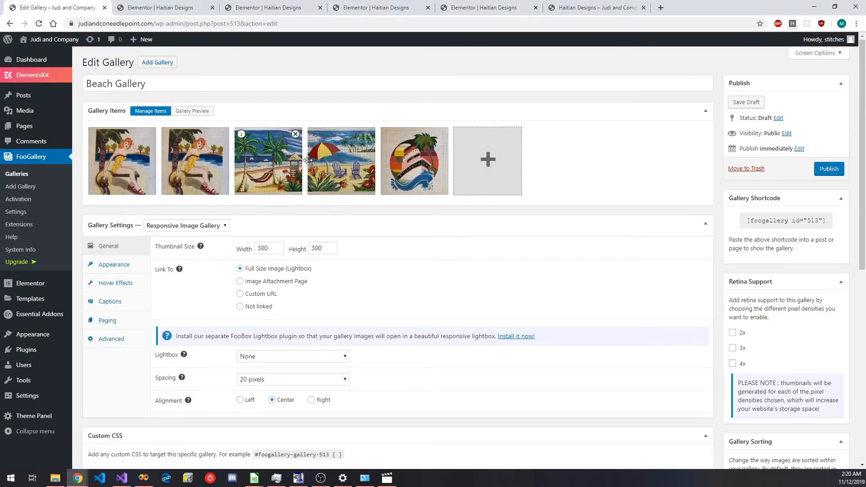
# Preview the Beach Gallery with its captions and publish it.
pyautogui.click(186, 115)
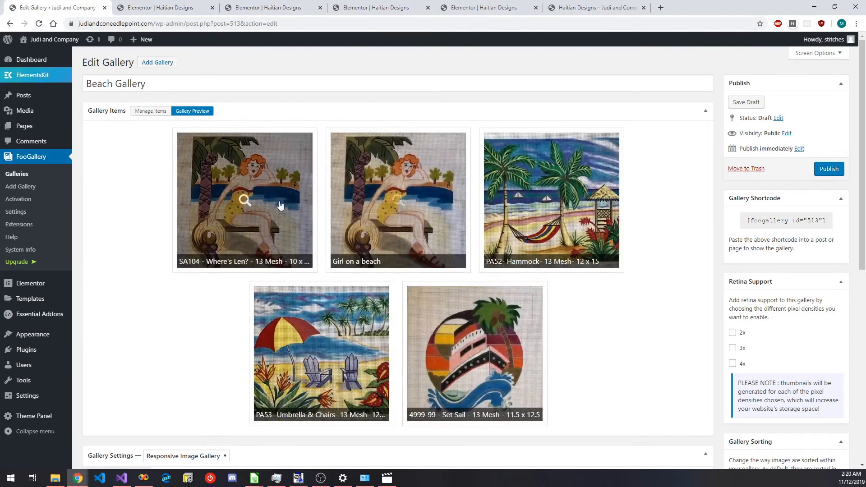
pyautogui.scroll(-2, 559, 336)
pyautogui.scroll(2, 463, 325)
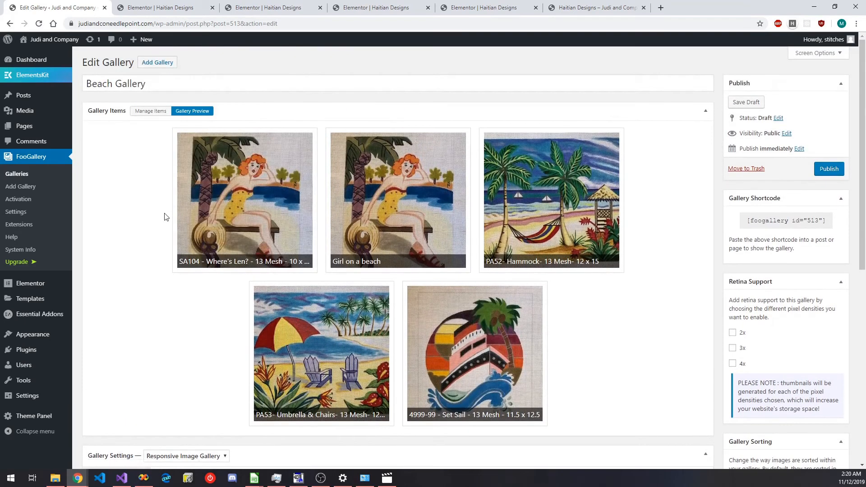
pyautogui.click(828, 170)
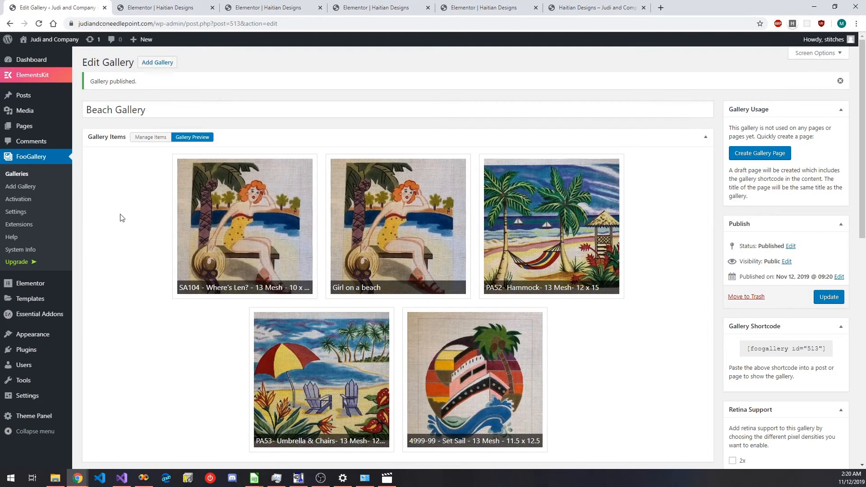
# Switch to the Haitian Designs page open in the Elementor editor and reload it, discarding unsaved changes.
pyautogui.click(143, 7)
pyautogui.click(39, 24)
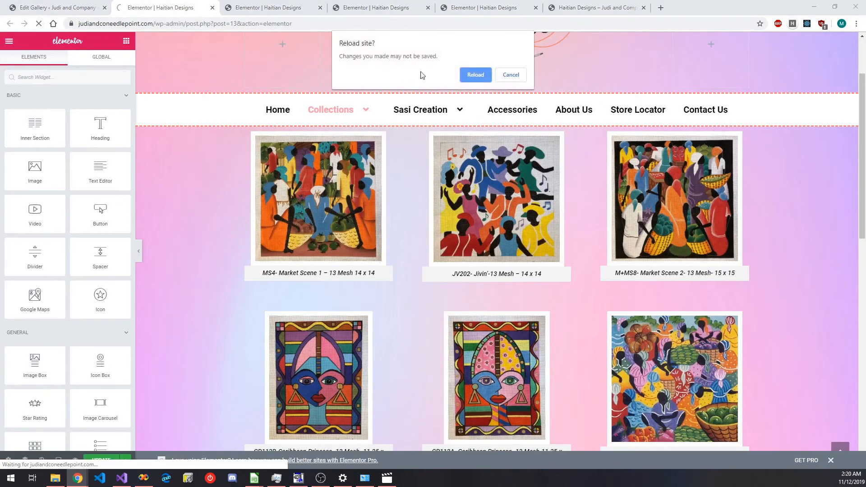
pyautogui.click(471, 80)
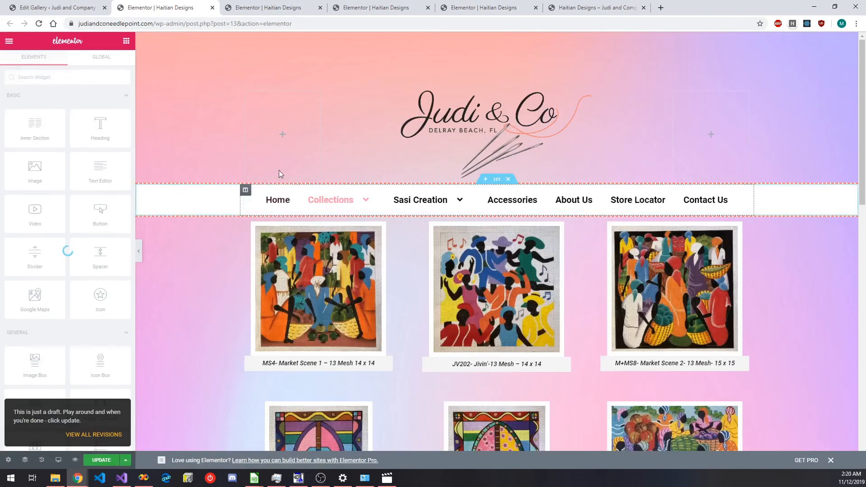
# Find the FooGallery widget, place it below the Haitian Bell Pull image, and set it to show the Beach Gallery.
pyautogui.scroll(-10, 310, 285)
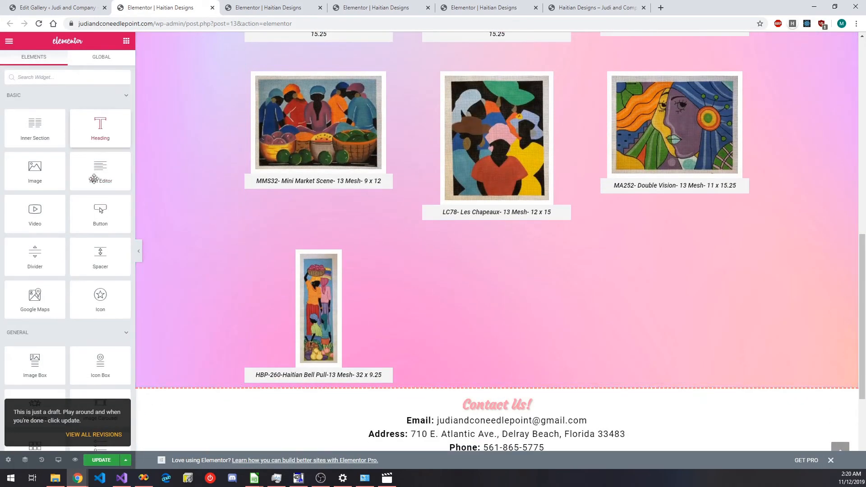
pyautogui.scroll(-15, 59, 135)
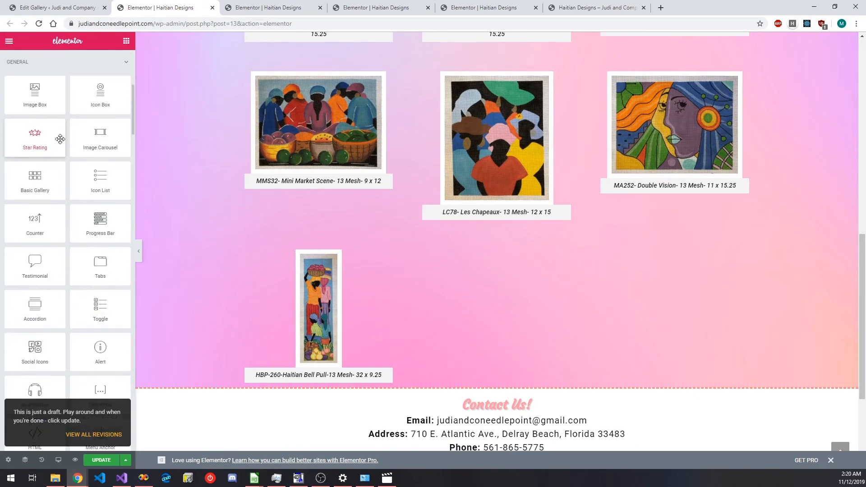
pyautogui.scroll(7, 60, 142)
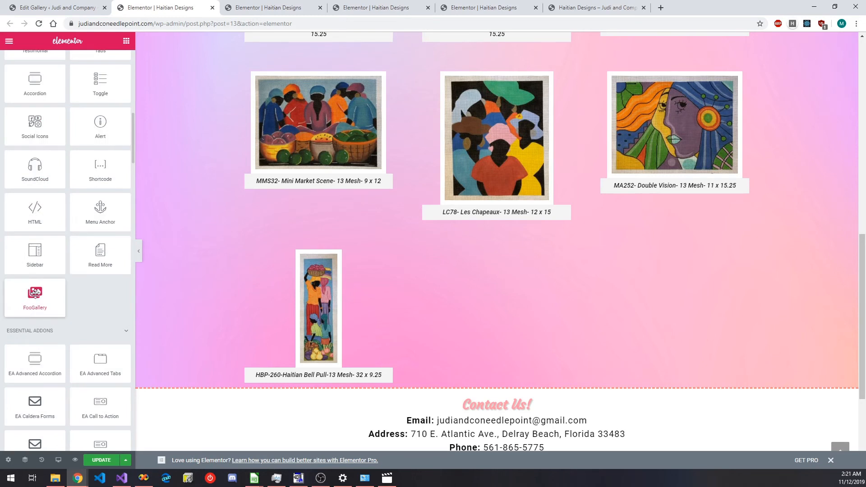
pyautogui.scroll(8, 66, 90)
pyautogui.scroll(2, 65, 86)
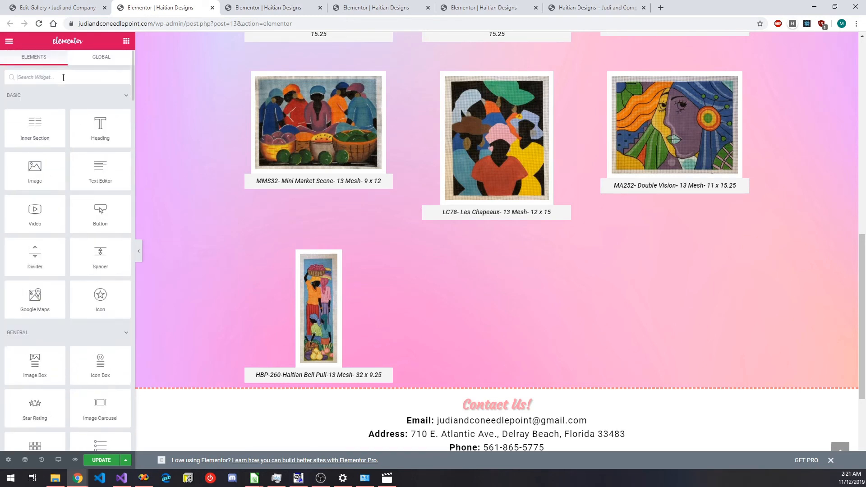
pyautogui.click(63, 77)
pyautogui.write('foo')
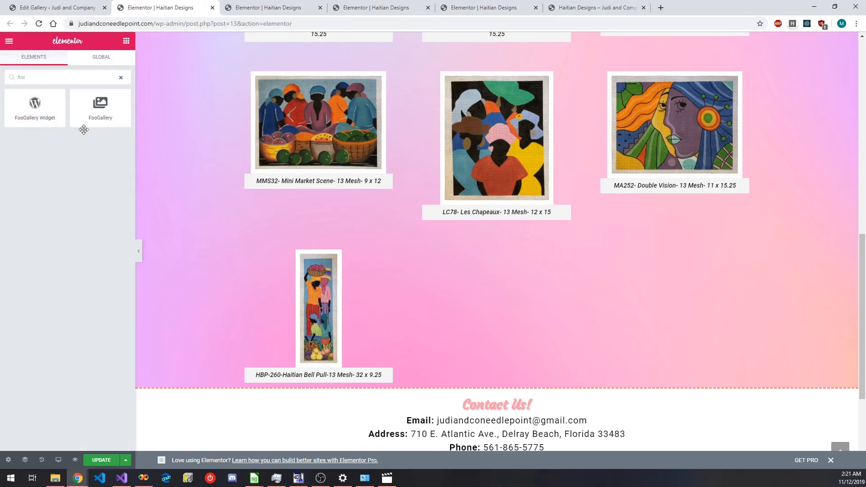
pyautogui.moveTo(101, 110); pyautogui.dragTo(483, 389)
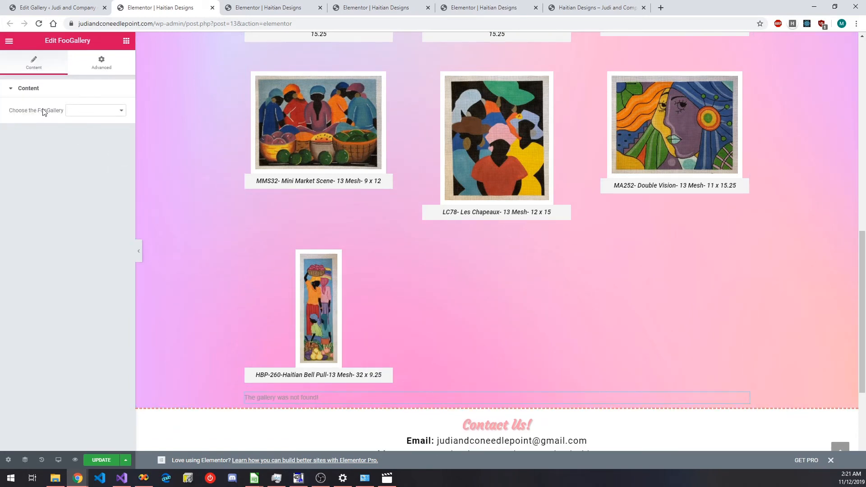
pyautogui.click(105, 113)
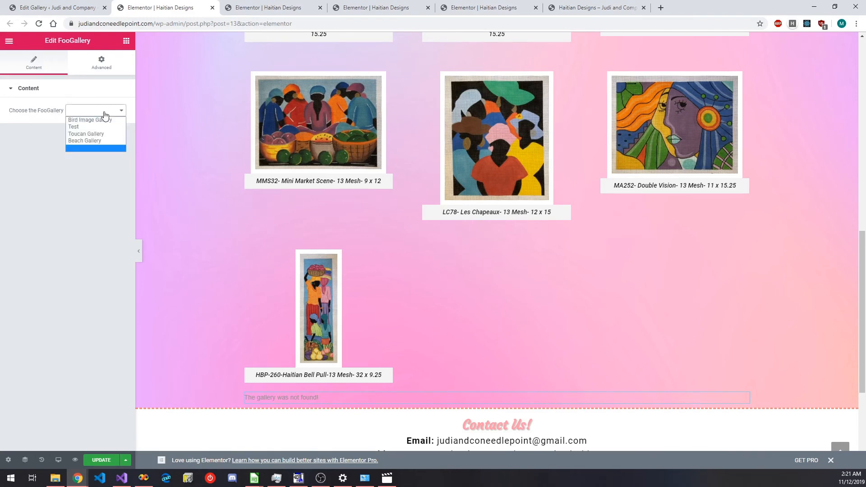
pyautogui.click(108, 140)
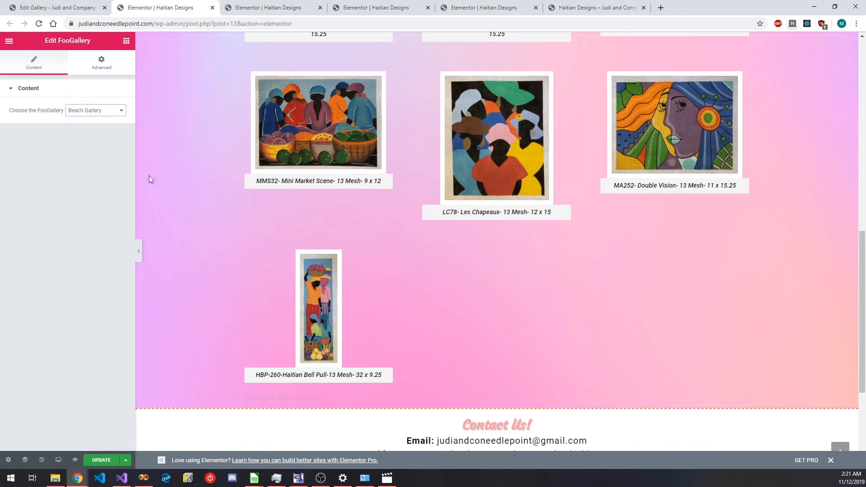
# Check the embedded Beach Gallery by enlarging the first two images and closing each, then look back over the page.
pyautogui.scroll(-6, 451, 206)
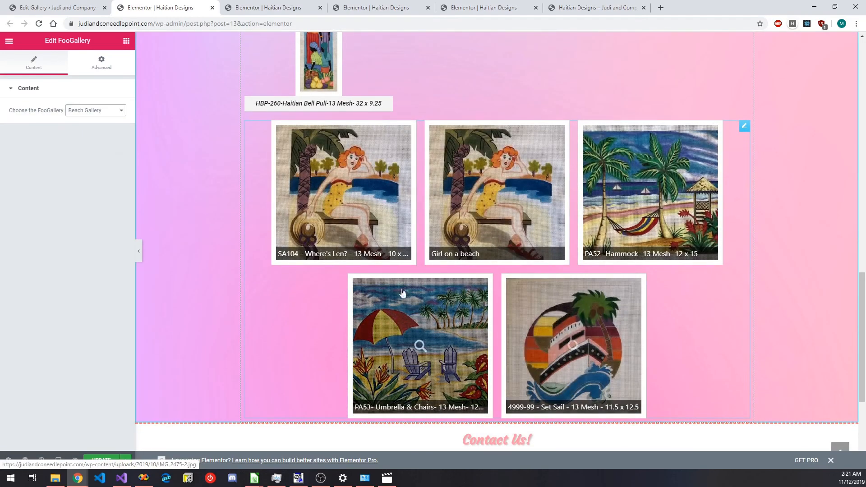
pyautogui.click(366, 203)
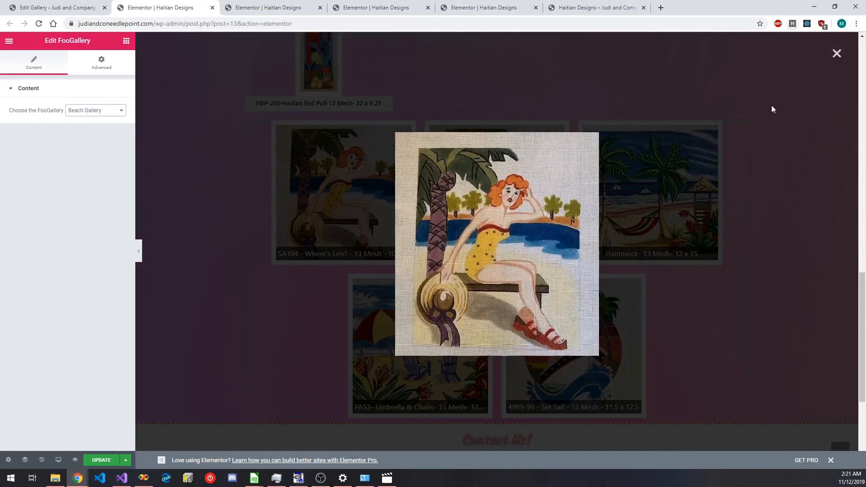
pyautogui.click(837, 54)
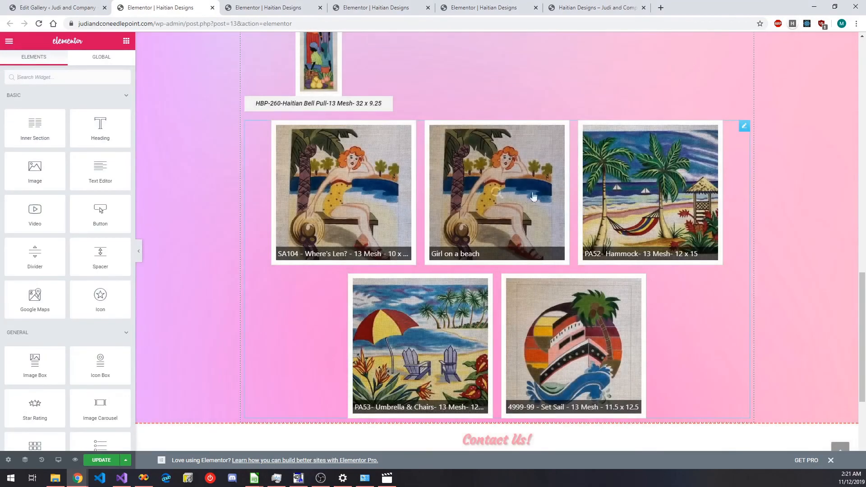
pyautogui.click(495, 191)
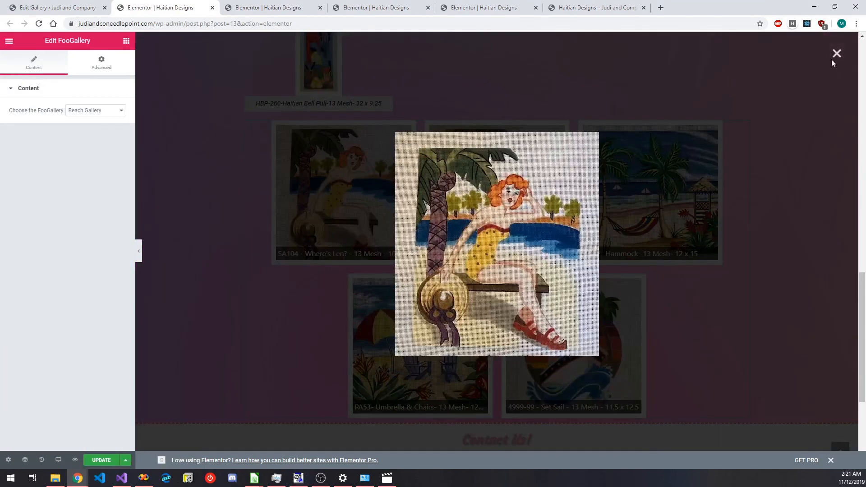
pyautogui.click(818, 68)
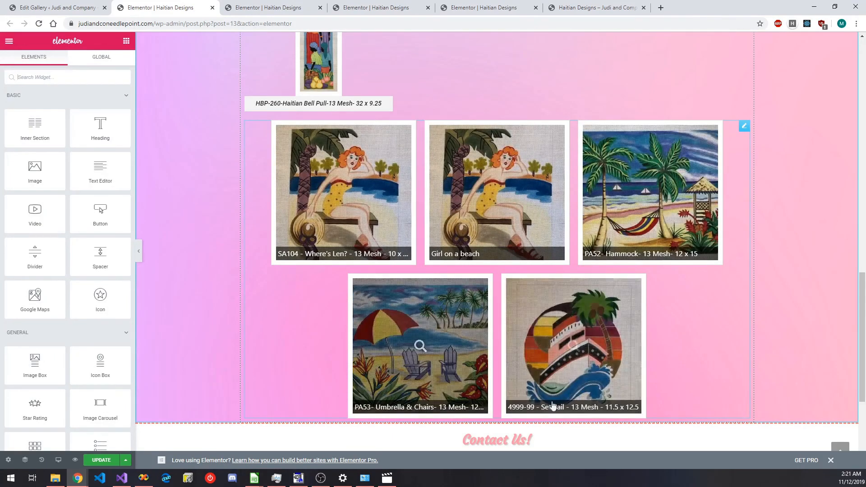
pyautogui.scroll(4, 306, 296)
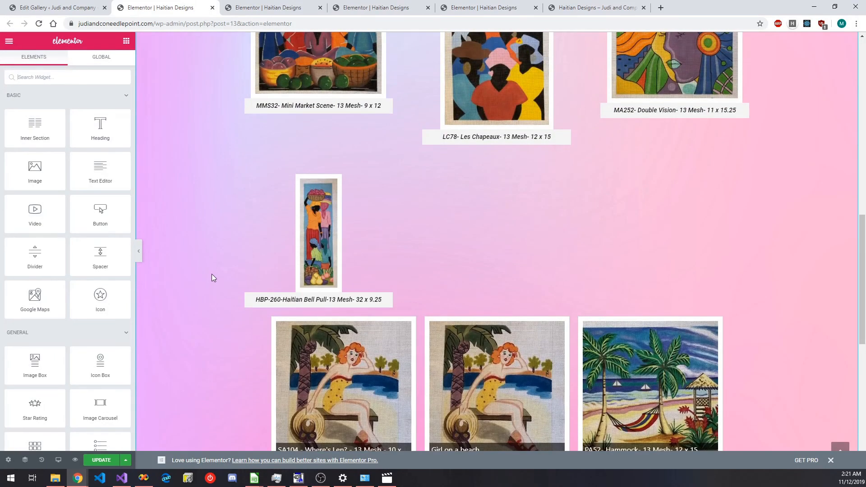